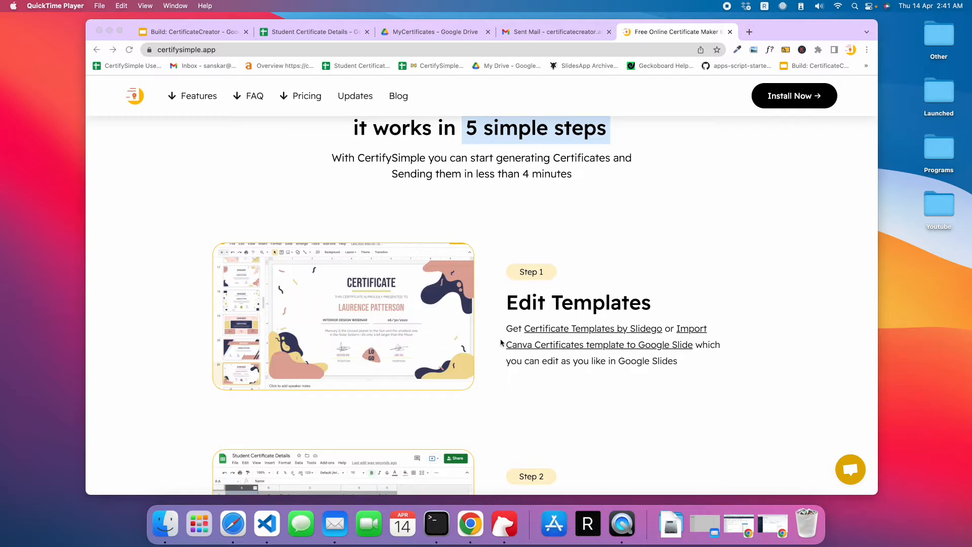
- Open the Slidesgo certificate templates linked under Step 1 and browse the preview slides of the University Webinar Certificate
click(555, 328)
super+click(558, 329)
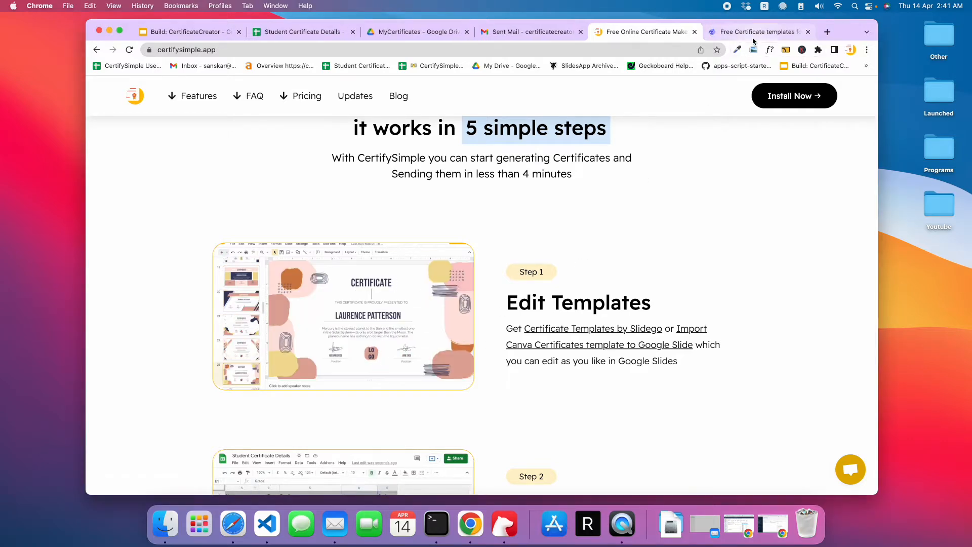
click(758, 32)
scroll(600, 235, down, 3)
scroll(653, 289, down, 2)
scroll(652, 290, up, 1)
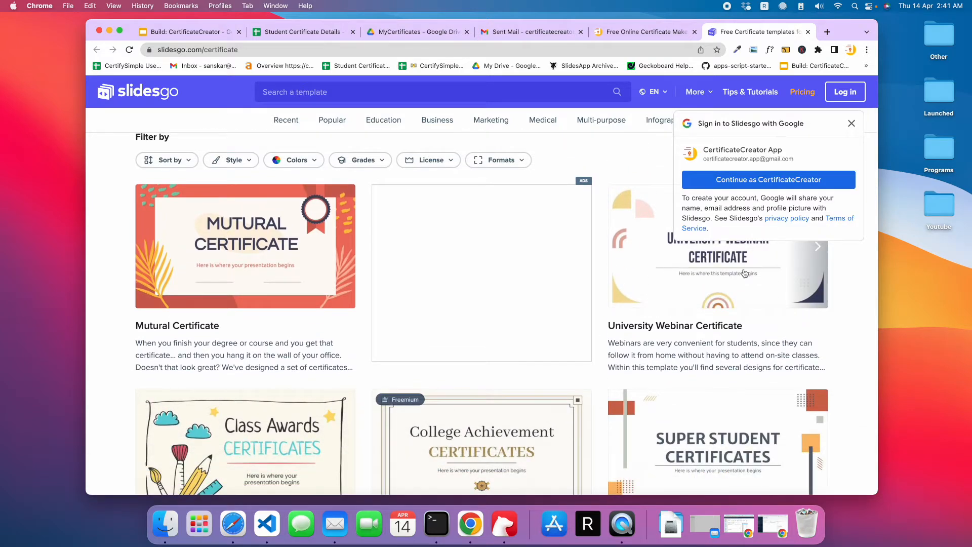
click(851, 123)
click(816, 248)
click(817, 248)
click(816, 248)
click(816, 248)
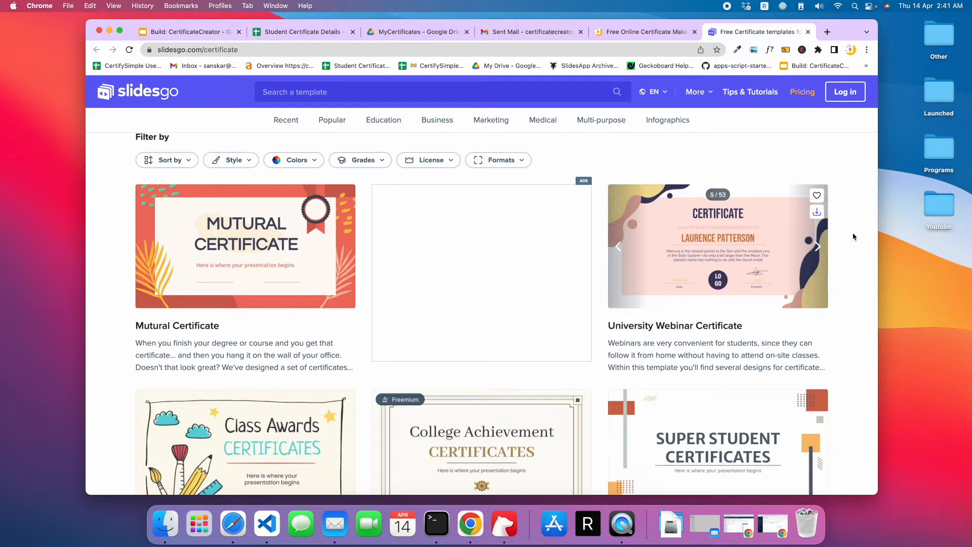
- Read the CertifySimple guide on converting Canva presentations to Google Slides and return to the home page
click(643, 32)
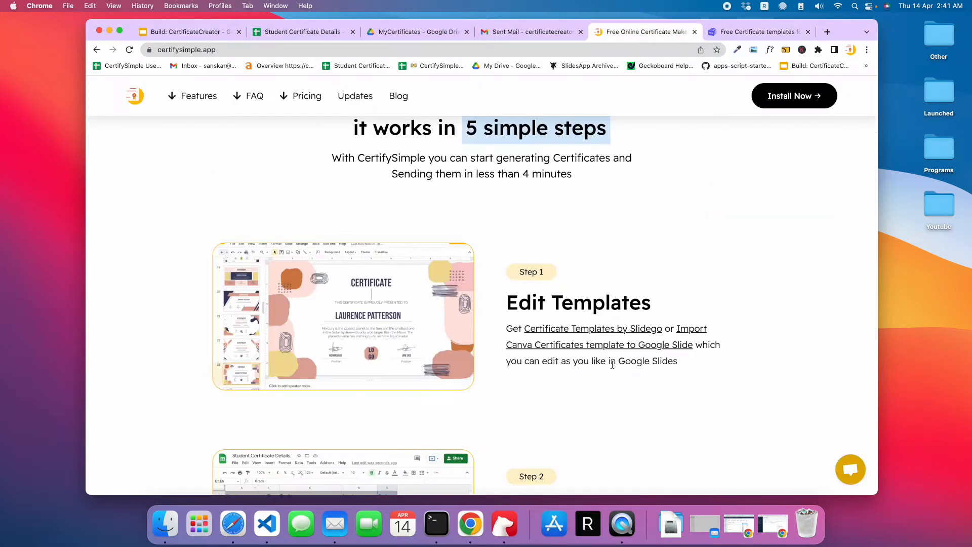
click(583, 347)
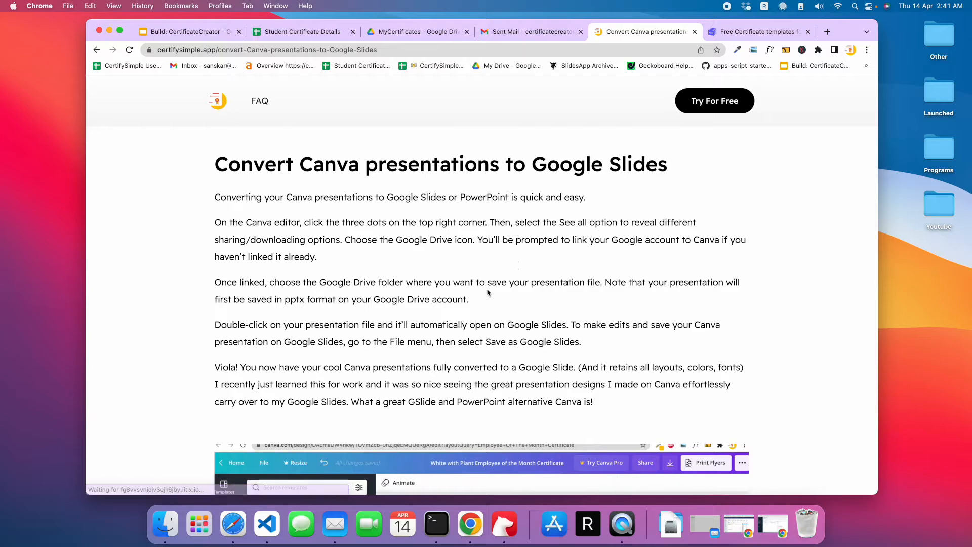
scroll(329, 390, down, 5)
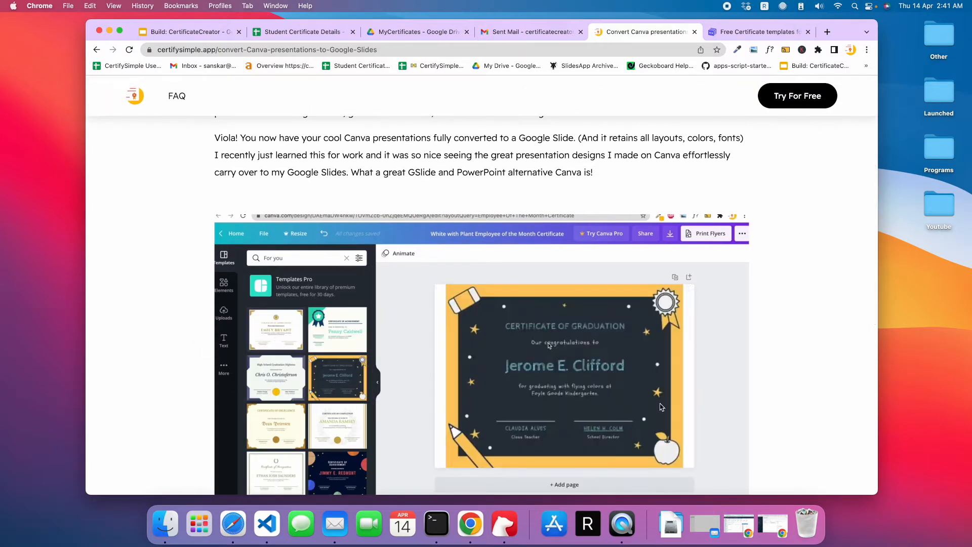
scroll(367, 225, up, 5)
drag(205, 164, 668, 164)
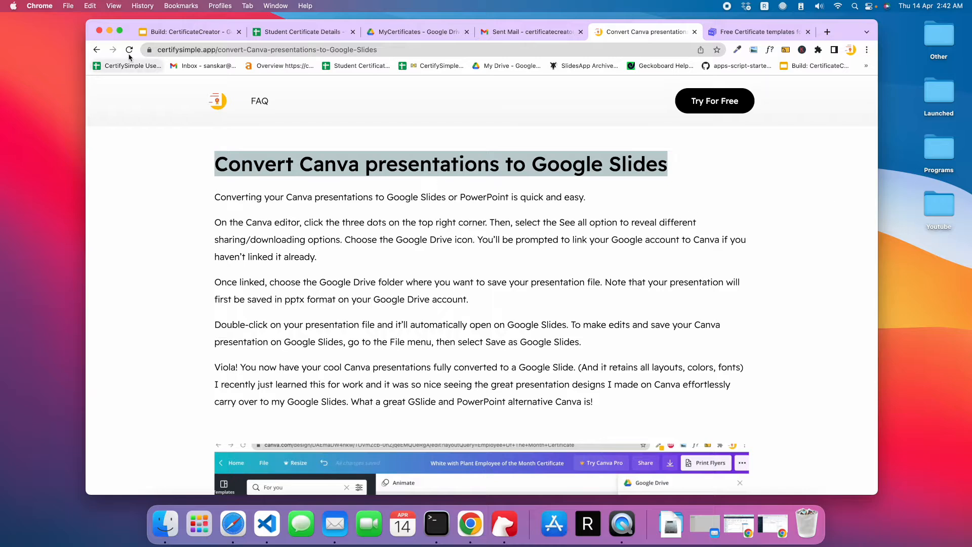
click(99, 50)
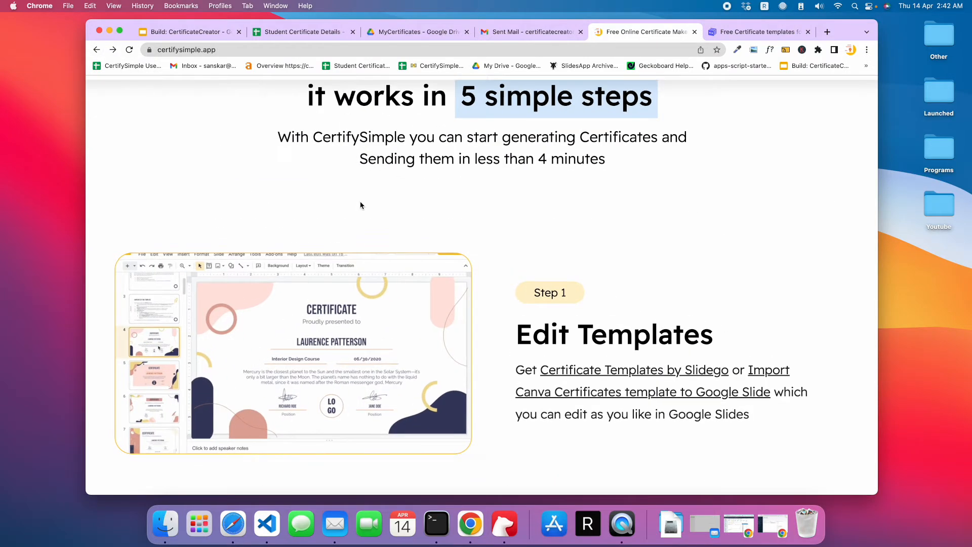
- View the certificate slide and examine the Name, Email and Date columns in the Student Certificate Details sheet
click(196, 34)
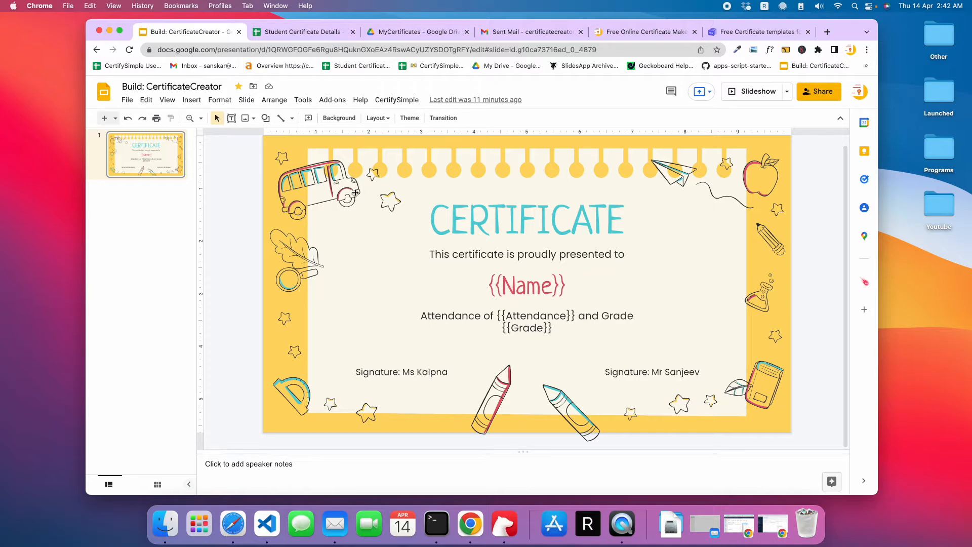
click(321, 35)
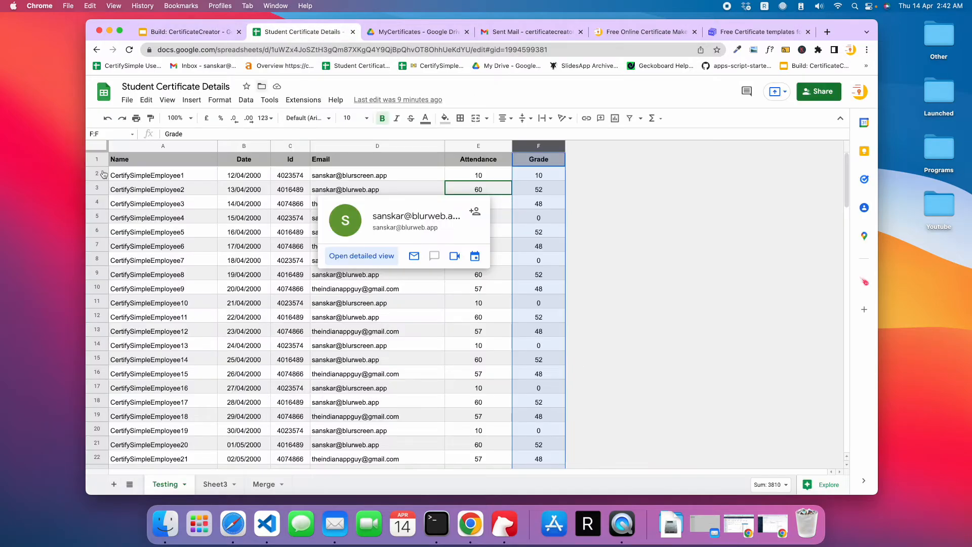
drag(173, 181, 162, 402)
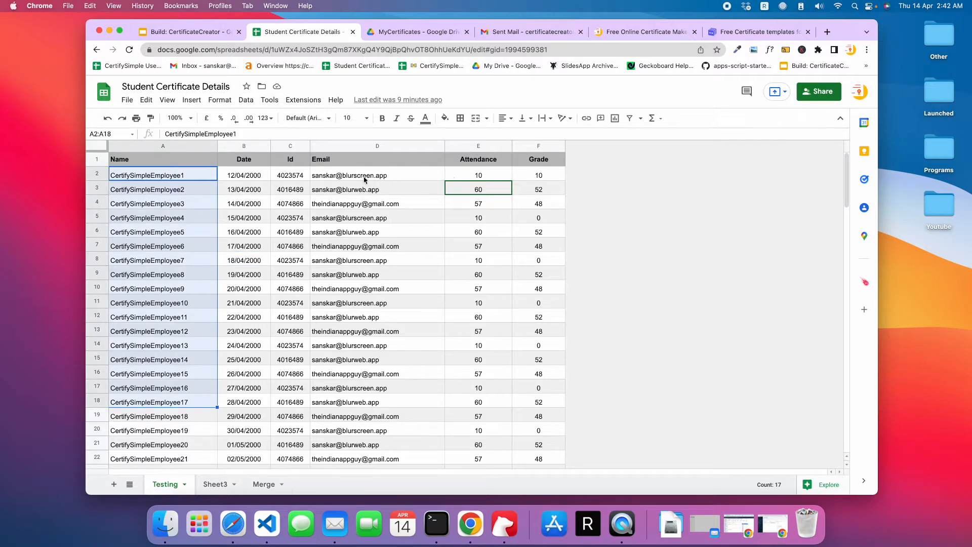
drag(366, 177, 377, 402)
drag(183, 177, 174, 346)
drag(349, 176, 377, 402)
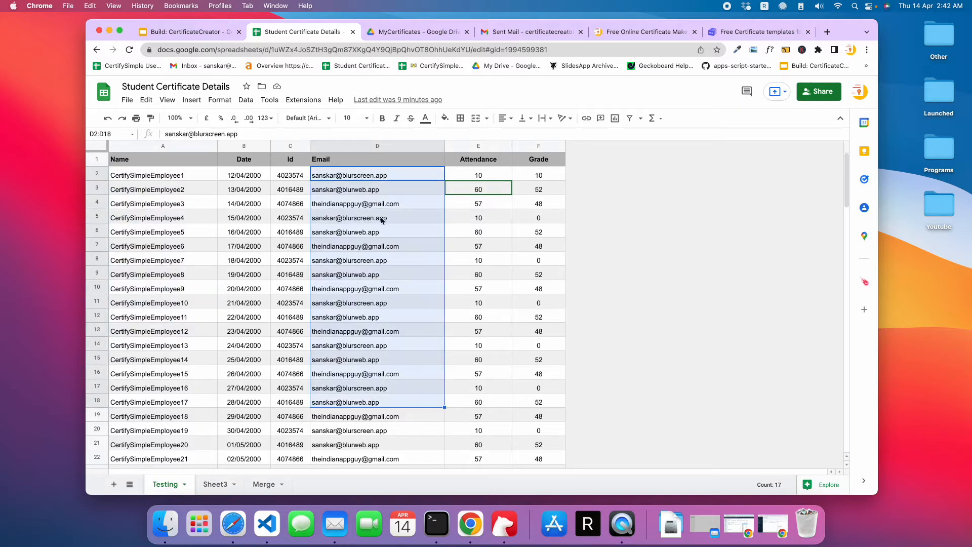
mouse_move(376, 322)
drag(163, 170, 199, 393)
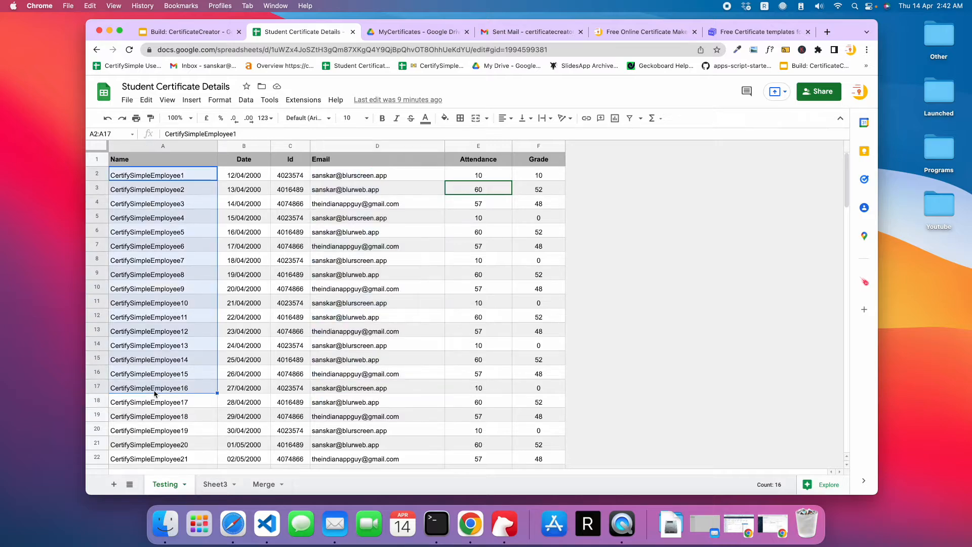
drag(264, 176, 252, 421)
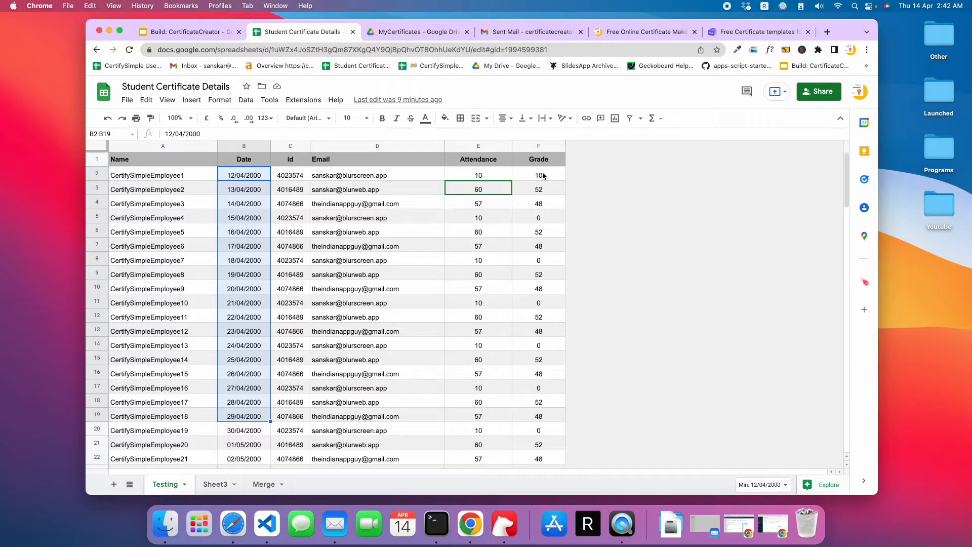
- Compare the Name column header in the student sheet with the {{Name}} placeholder on the certificate slide
click(184, 31)
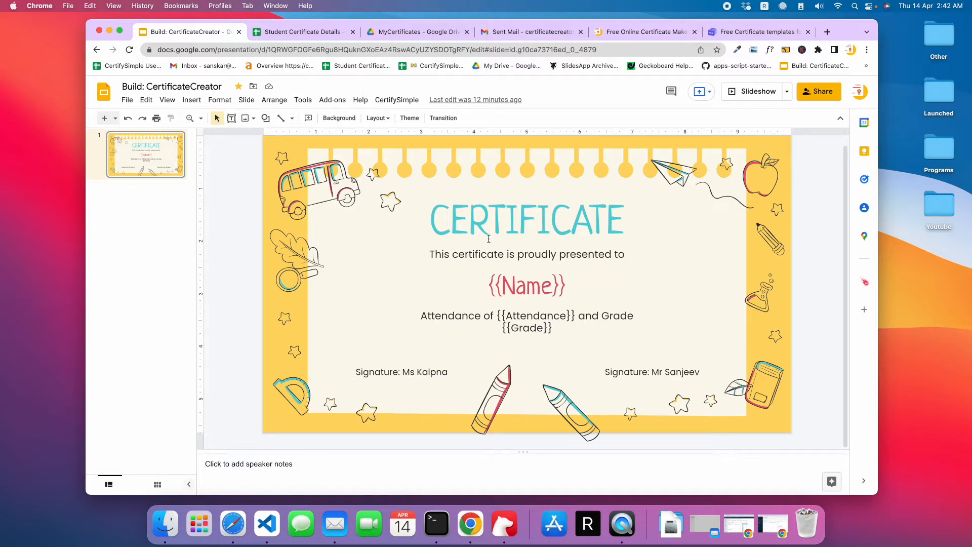
click(329, 30)
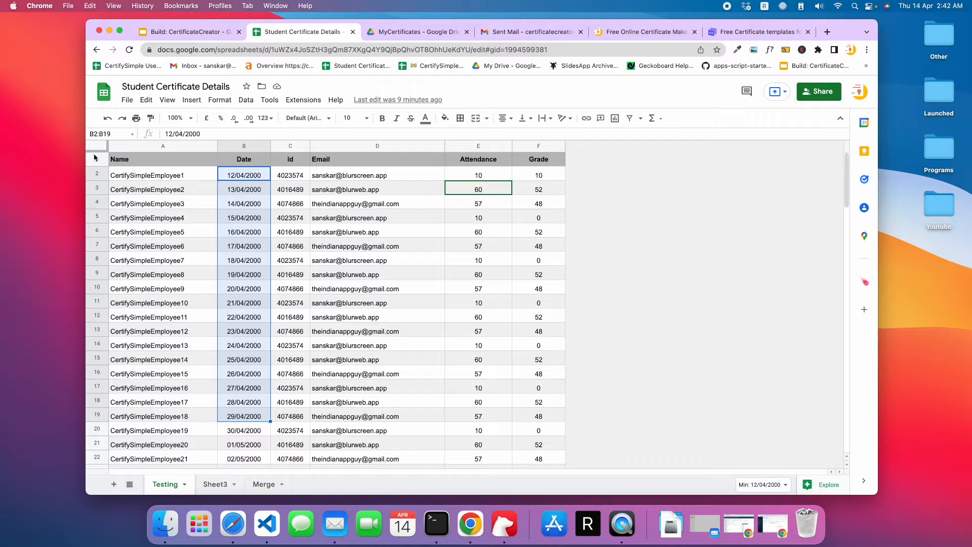
drag(122, 163, 134, 420)
click(127, 231)
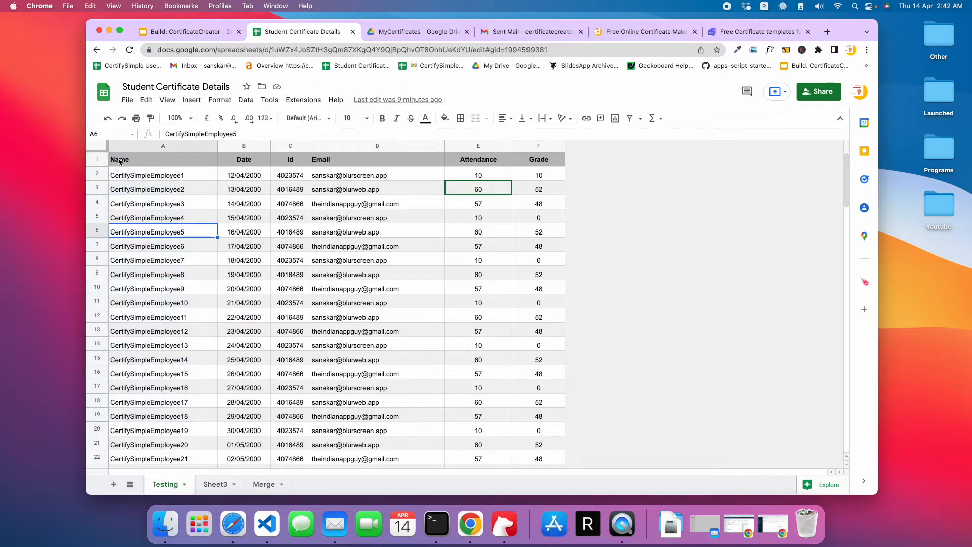
double_click(120, 161)
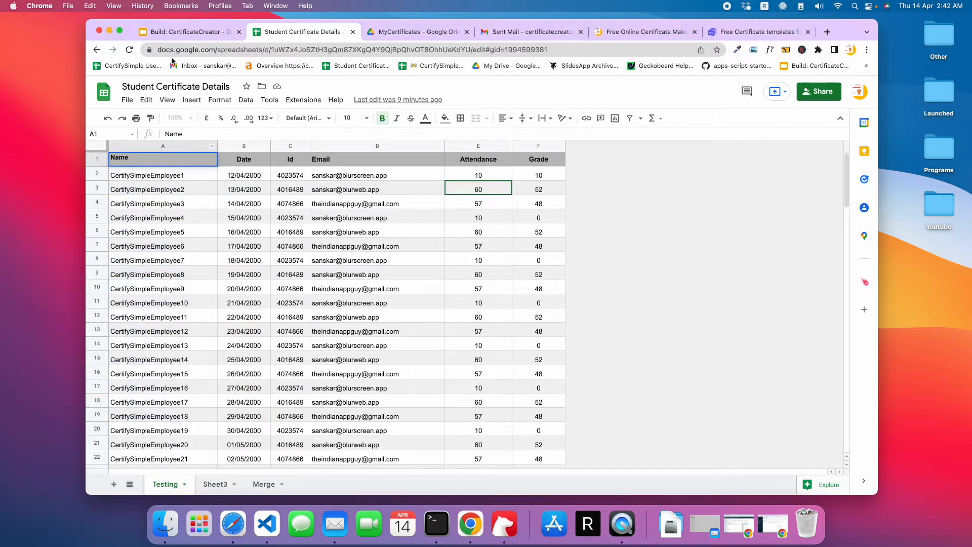
click(182, 32)
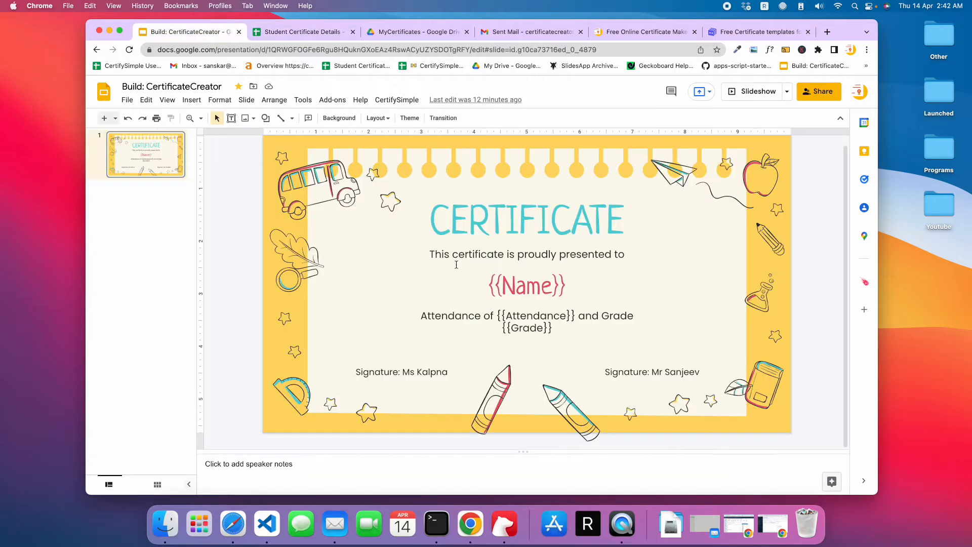
click(488, 287)
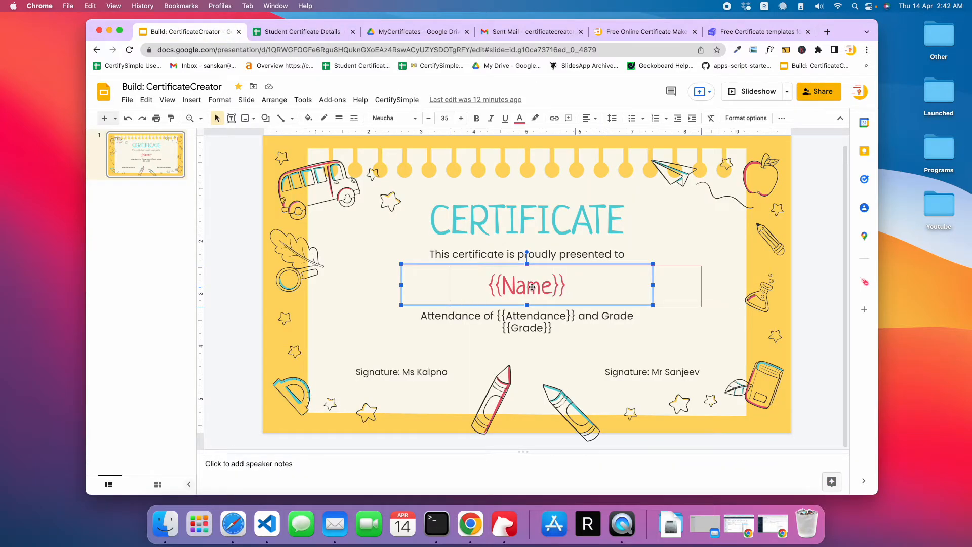
click(488, 357)
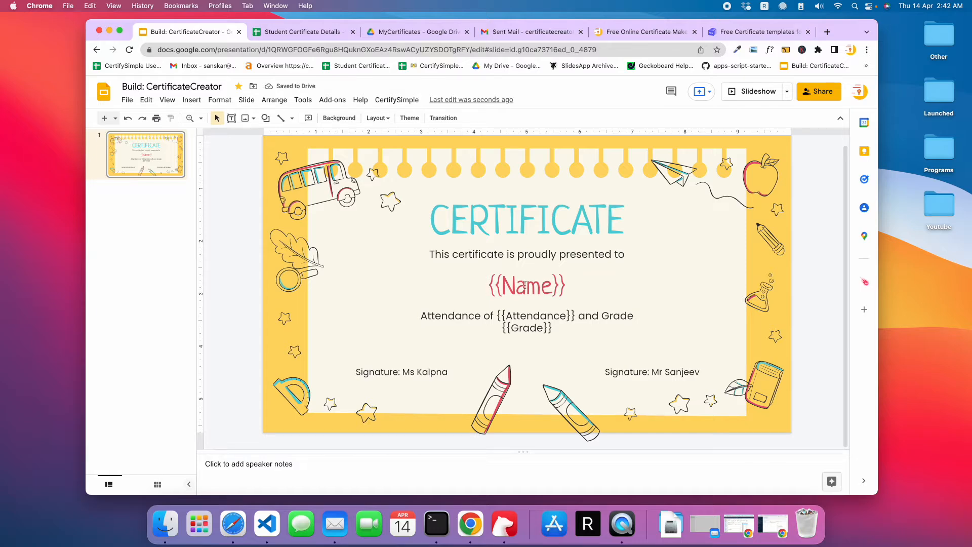
- Compare the Attendance and Grade headers in the student sheet with the matching placeholders on the certificate slide
click(305, 35)
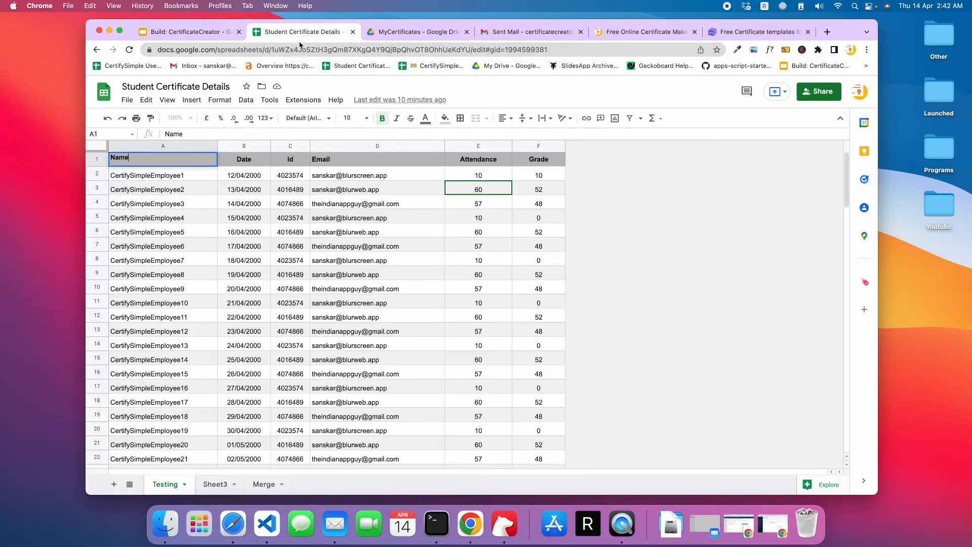
click(482, 160)
click(209, 32)
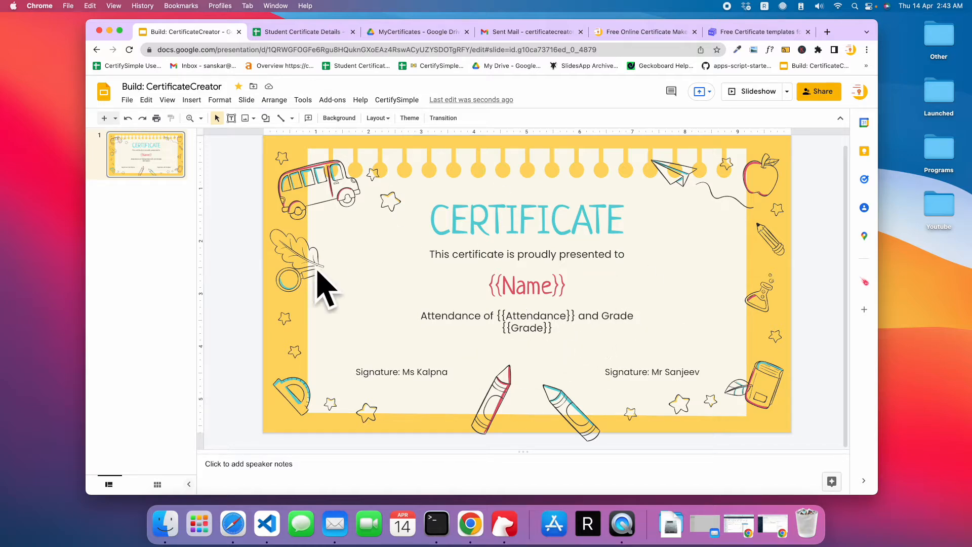
click(267, 35)
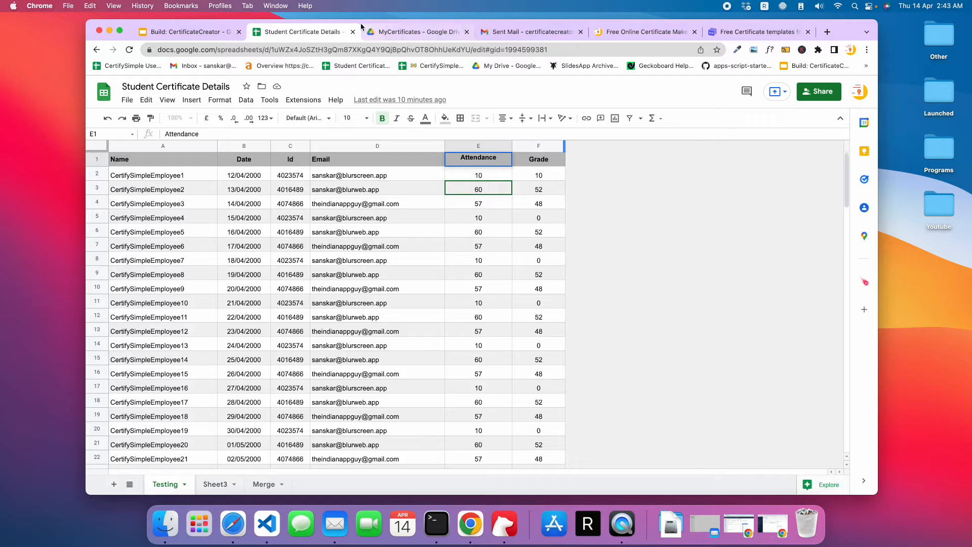
click(181, 34)
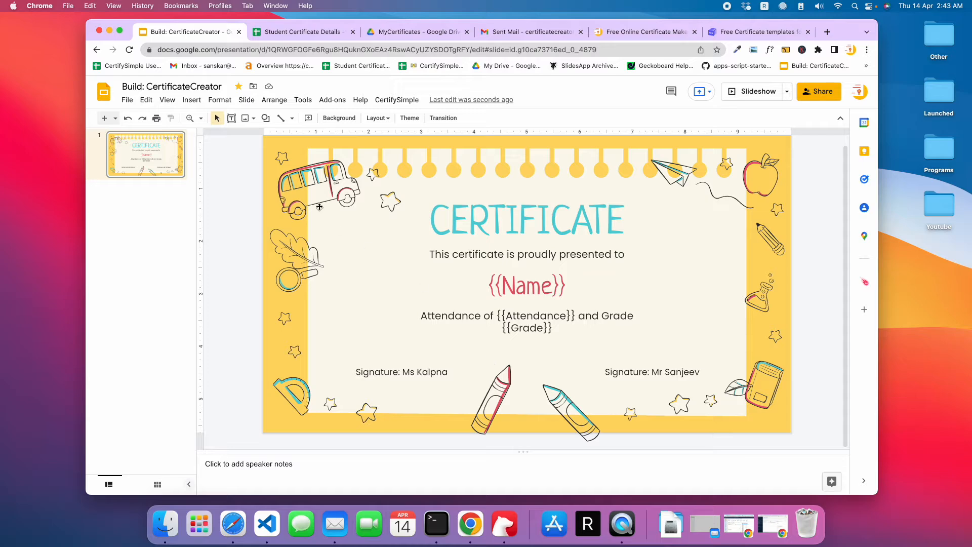
click(324, 32)
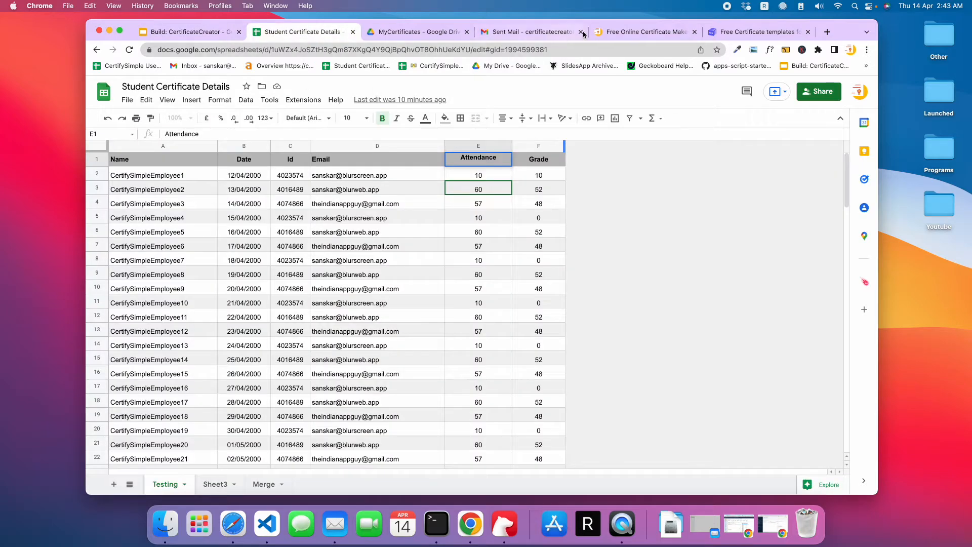
- Look up Step 3, Write Email, on the CertifySimple home page
click(671, 33)
scroll(429, 324, down, 5)
scroll(430, 324, down, 4)
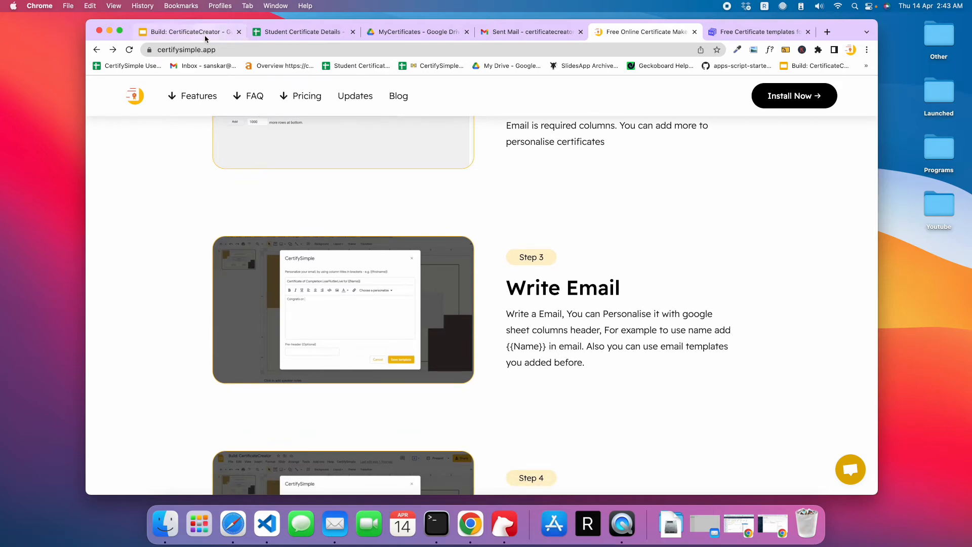
- Launch the CertifySimple add-on from the certificate presentation and view the available email templates, keeping the selected one
click(190, 31)
click(416, 101)
click(422, 116)
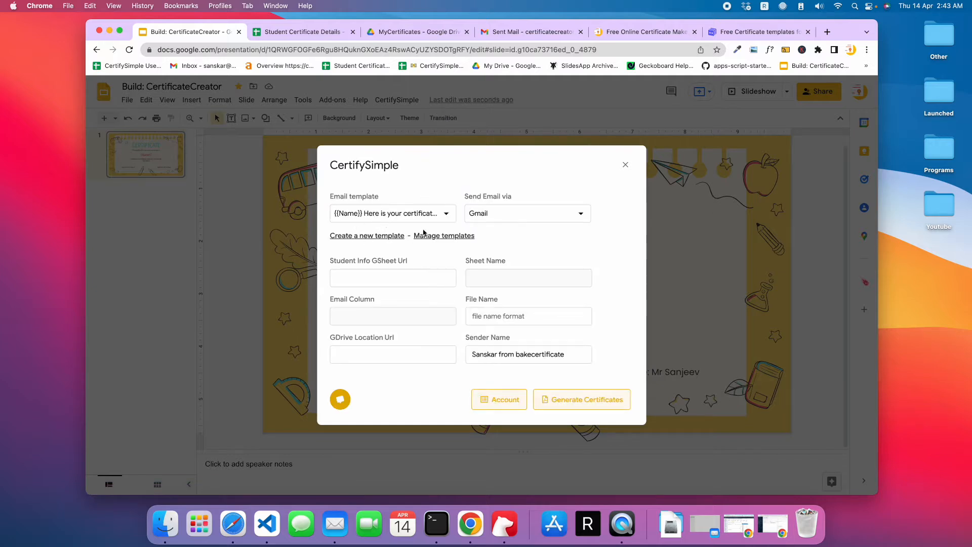
click(382, 222)
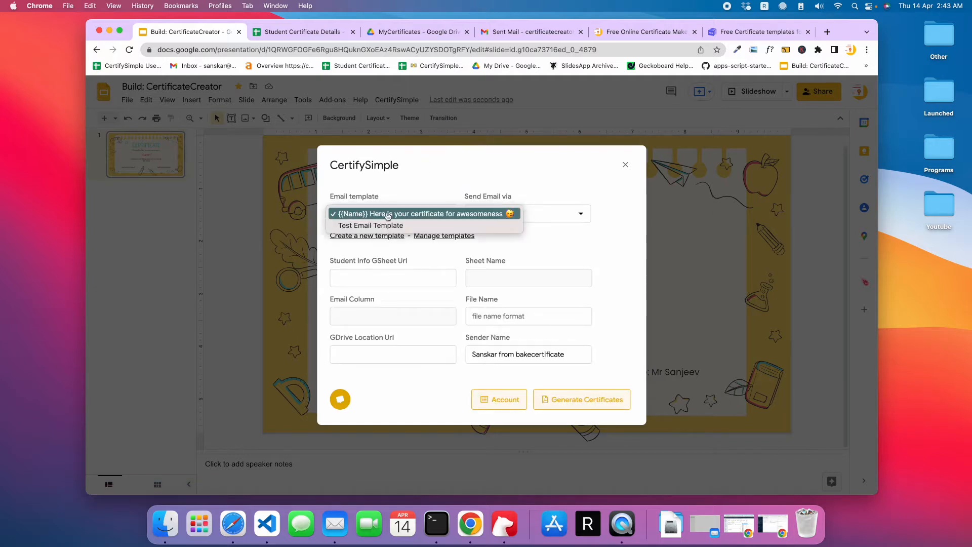
click(418, 193)
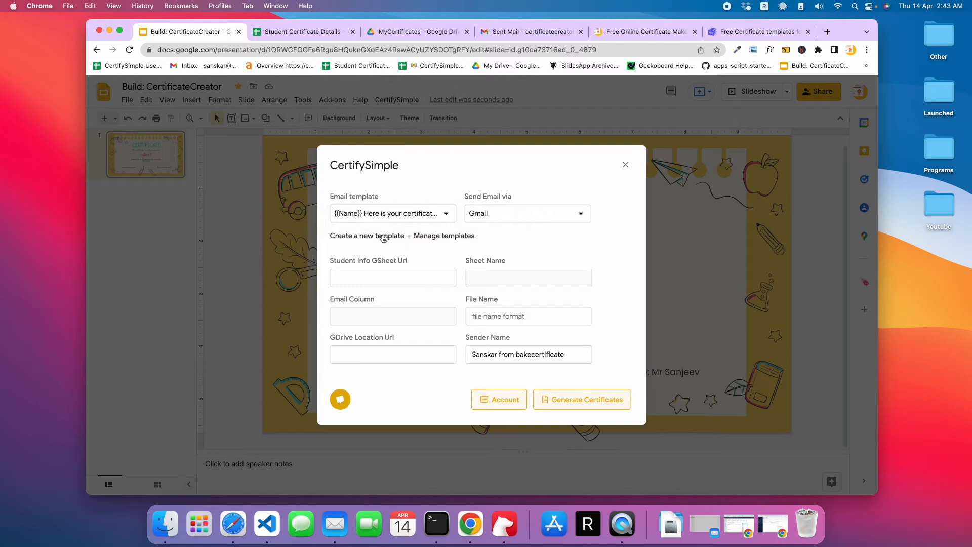
- Create a new email template with the subject "{{Name}} here is your certificate for awesomeness"
click(383, 236)
click(361, 218)
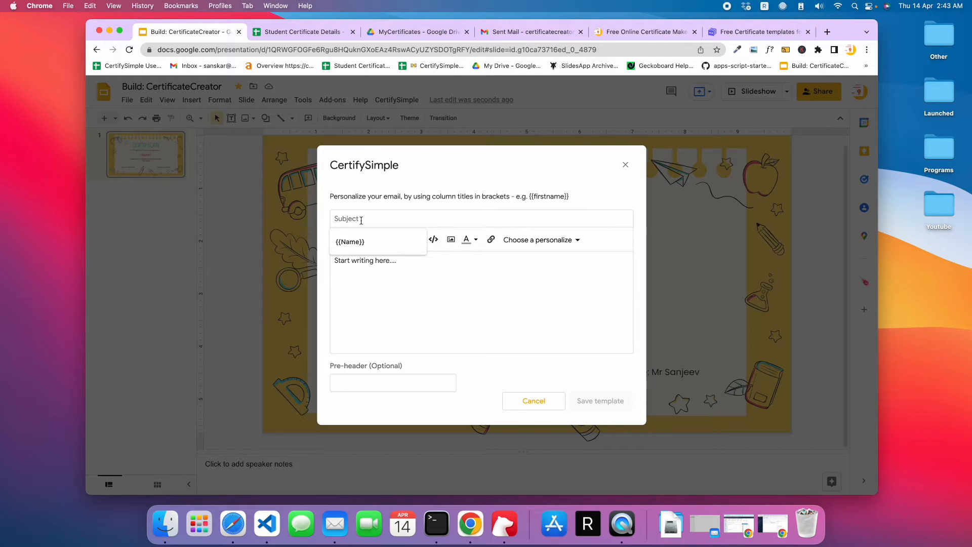
click(359, 242)
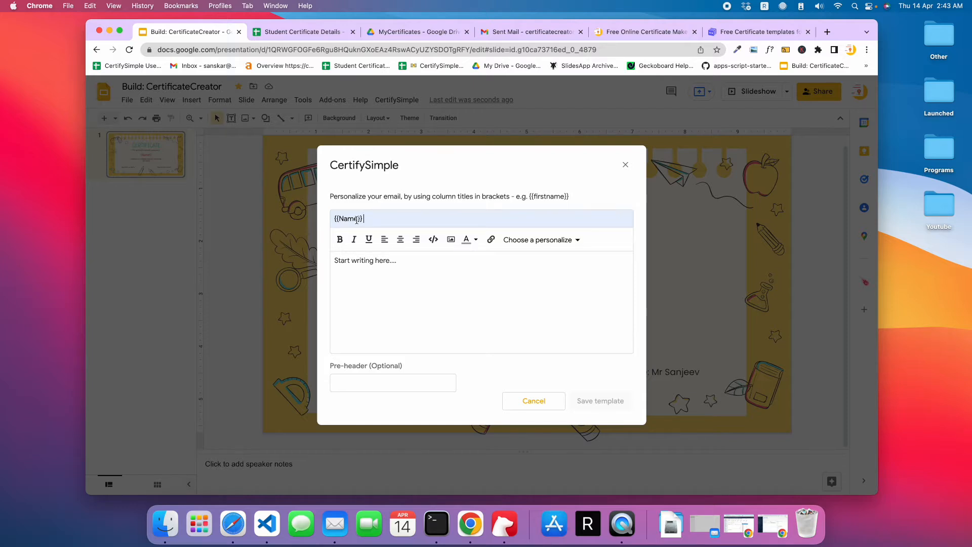
text(here is your certificate for)
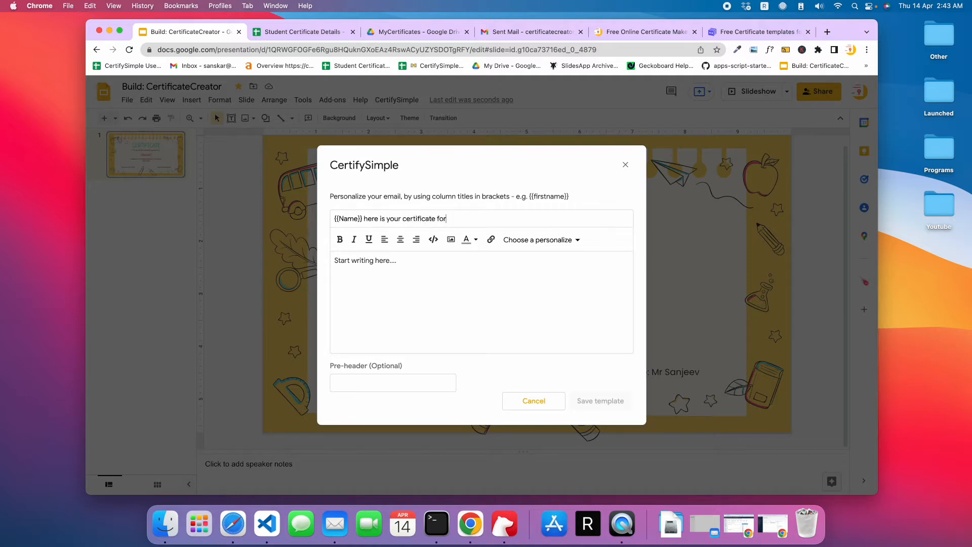
text( awesonmeness)
- Replace the placeholder text in the email body with the greeting "Hello {{Name}} ,", checking the column headers in the student sheet
click(376, 275)
key(super+a)
key(BackSpace)
text(Hello Sa)
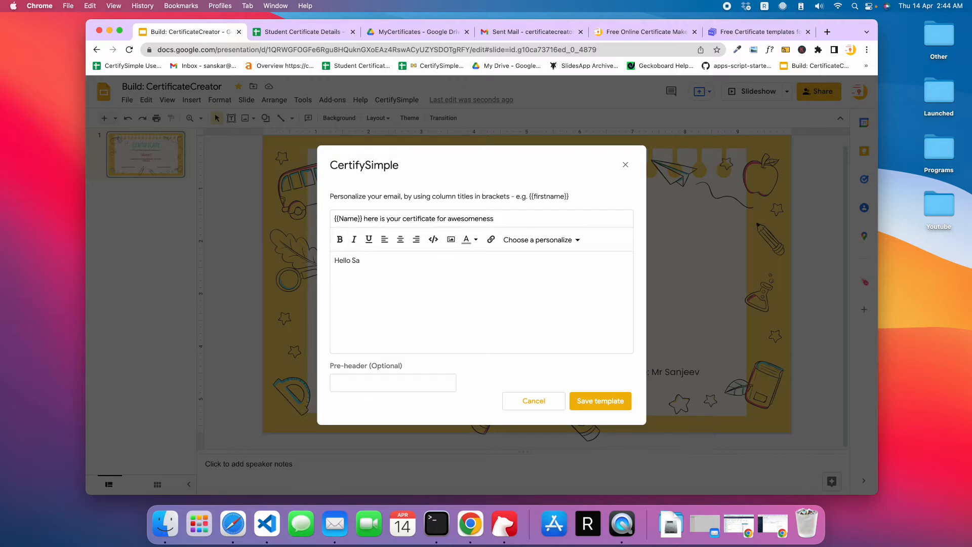
text(ns{{Name}} ,)
click(300, 32)
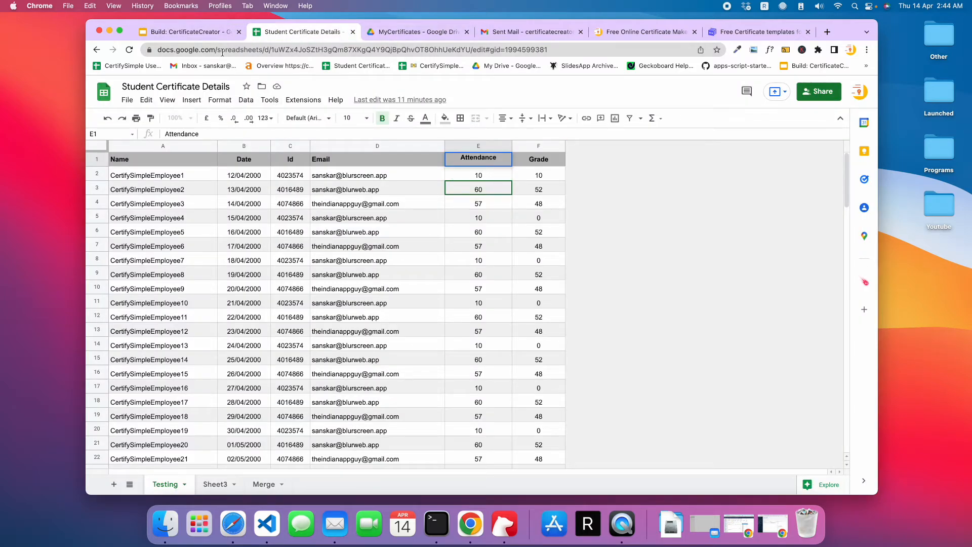
click(188, 32)
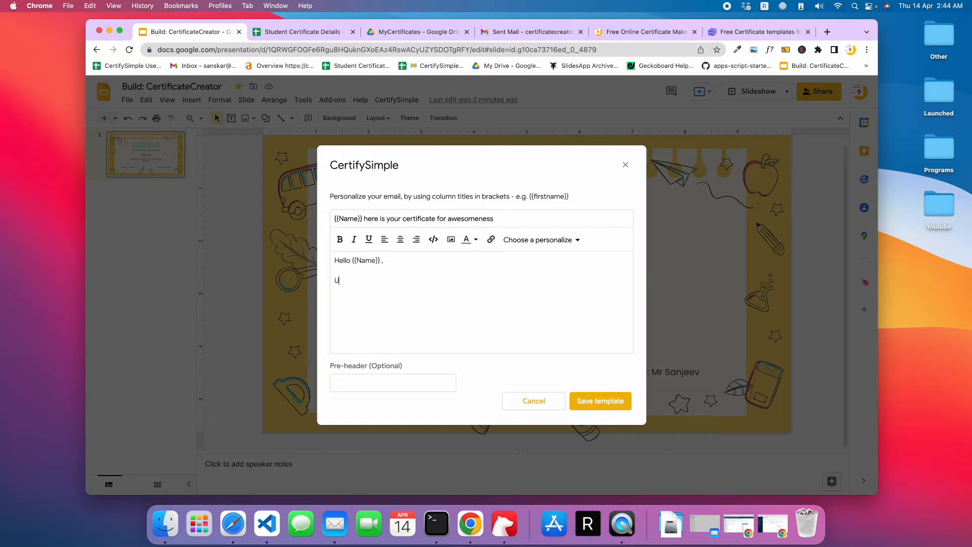
- Begin a second body line with "Your" followed by the Attendance header copied from the student sheet
text(Your at)
click(300, 31)
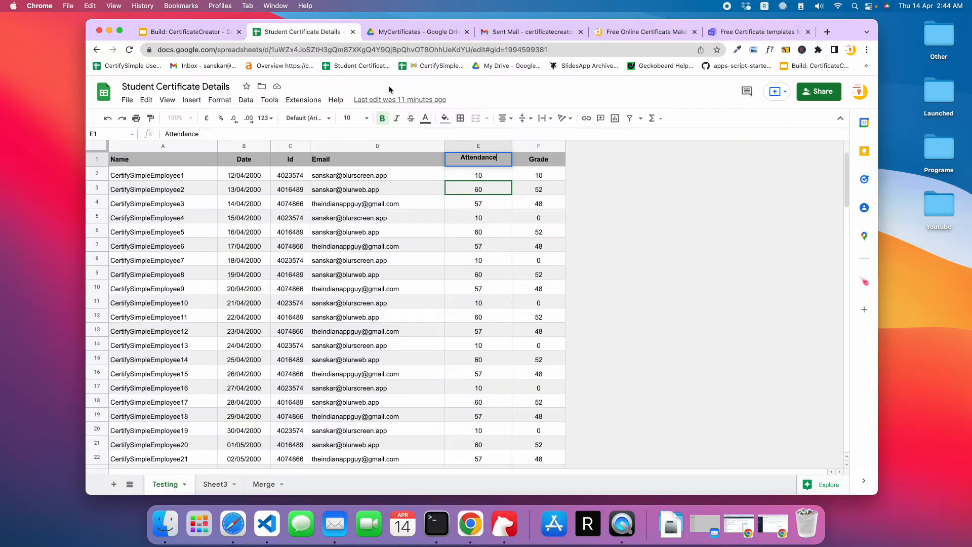
click(205, 34)
text(at)
key(BackSpace)
key(BackSpace)
text(Attendance)
text(fo)
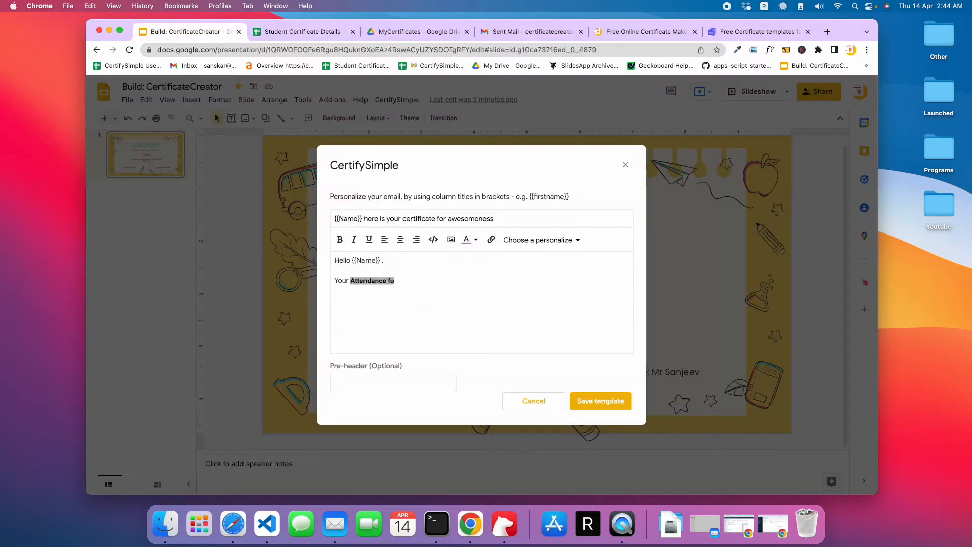
- Replace the bold word "Attendance" in the email body with an unformatted plain-text copy
double_click(381, 285)
key(super+c)
key(BackSpace)
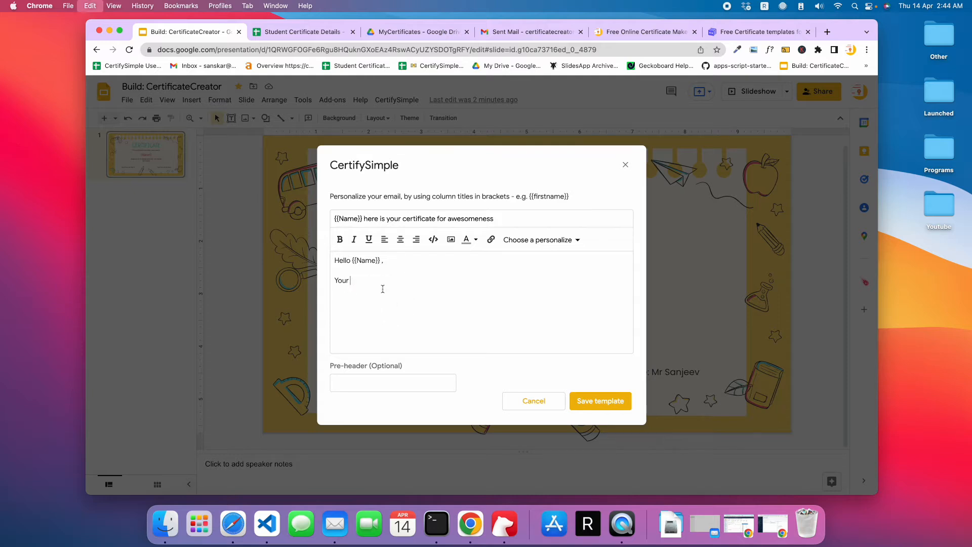
click(396, 56)
key(super+v)
key(super+a)
key(super+x)
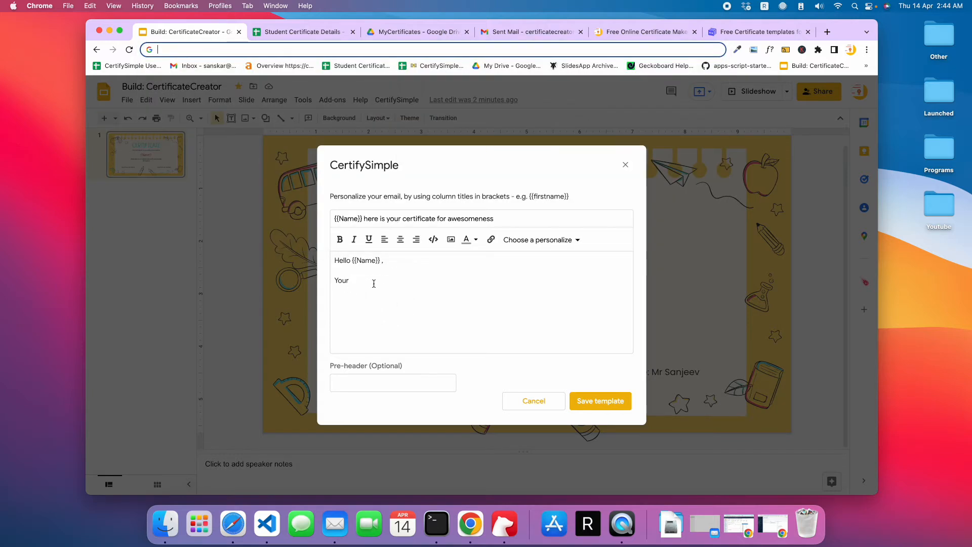
click(380, 280)
key(super+v)
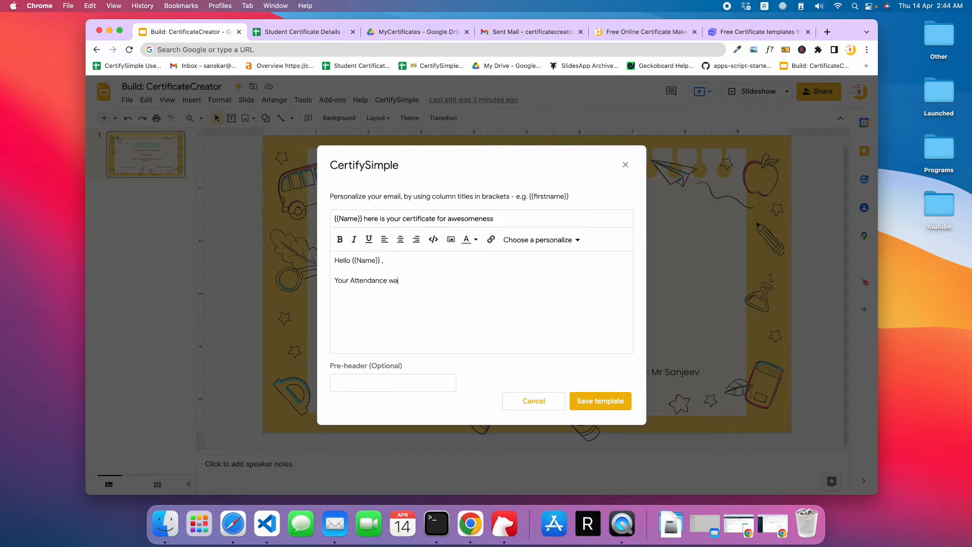
- Complete the body sentence with "was {{Attendance}} and your Grade {{Grade}}", without a dollar sign before the Grade placeholder
text(was {{)
key(super+v)
text(}} and your Grade ${{Grad)
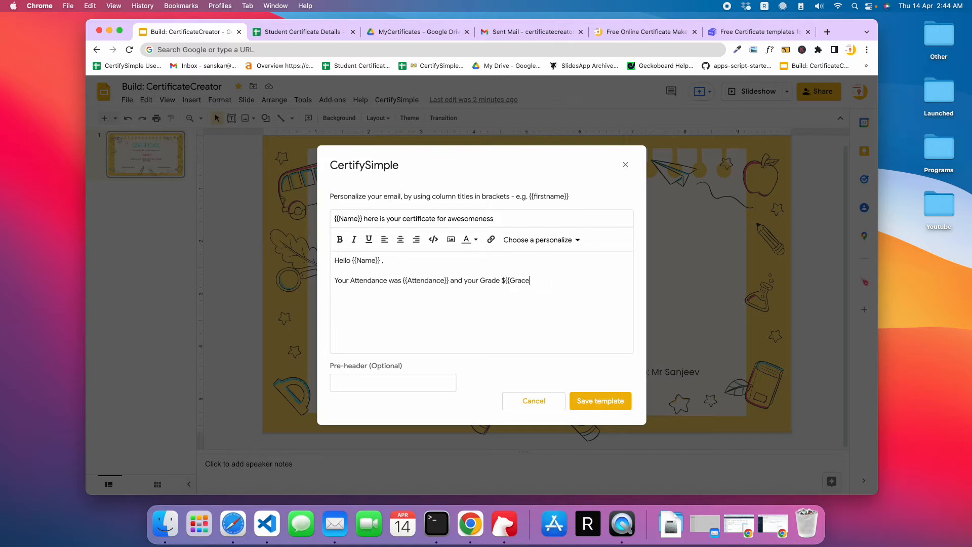
text(de)
click(505, 279)
key(BackSpace)
drag(545, 286, 307, 277)
click(461, 294)
- Examine how preview text is shown in the Gmail inbox and compare it with the email template's optional Pre-header field
click(537, 32)
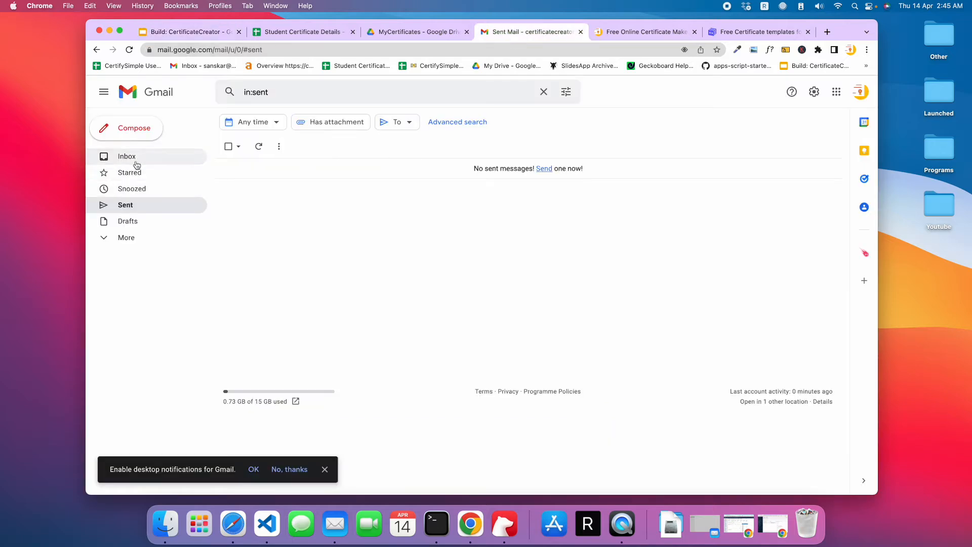
click(131, 158)
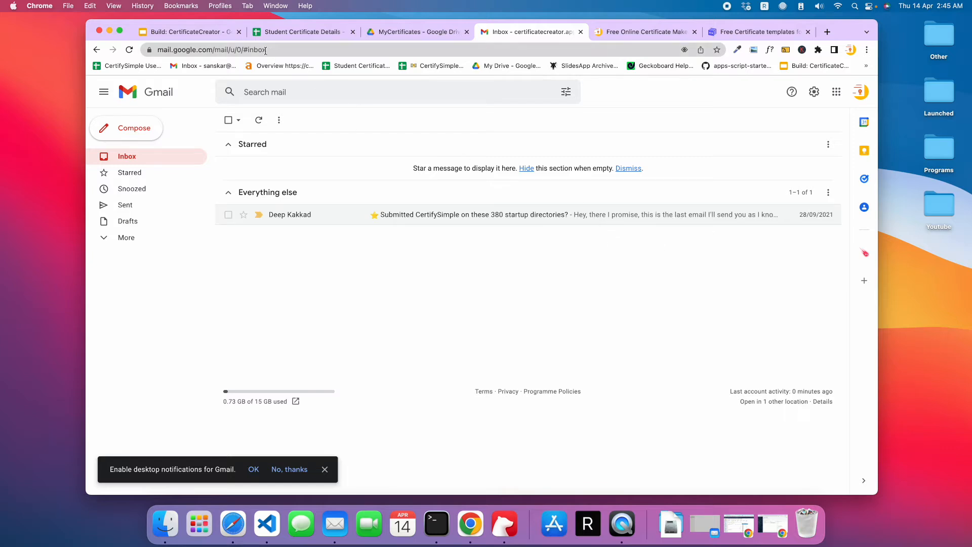
click(213, 36)
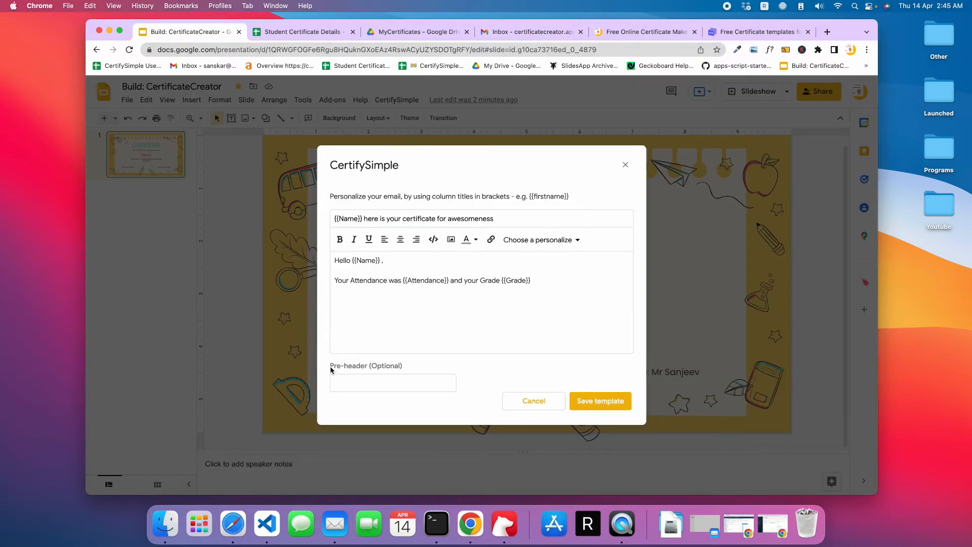
drag(329, 369, 378, 372)
click(407, 384)
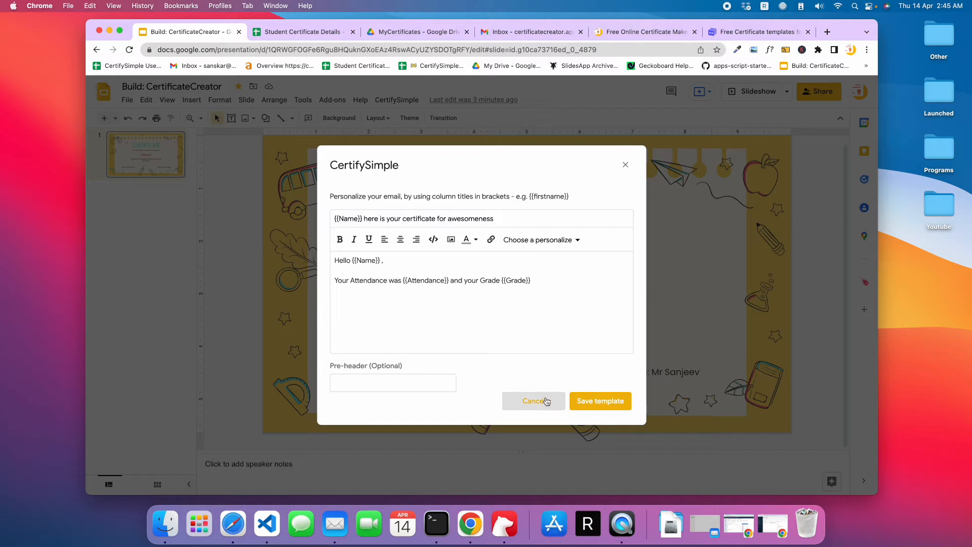
- Save the email template and keep "{{Name}} here is your certificate for awesomeness" selected as the email template
click(591, 401)
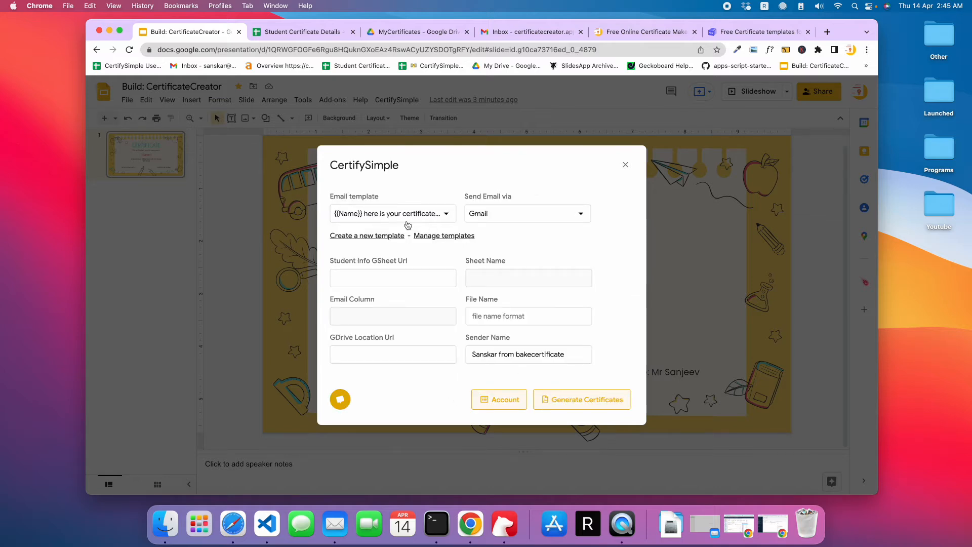
click(392, 215)
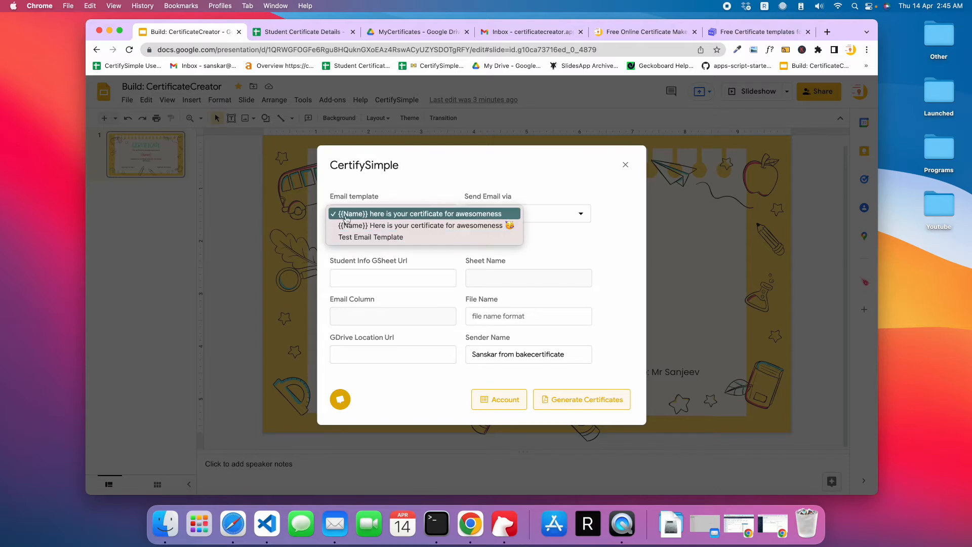
click(416, 196)
- Look up Step 4, Generate Certificates, on the CertifySimple home page
click(642, 32)
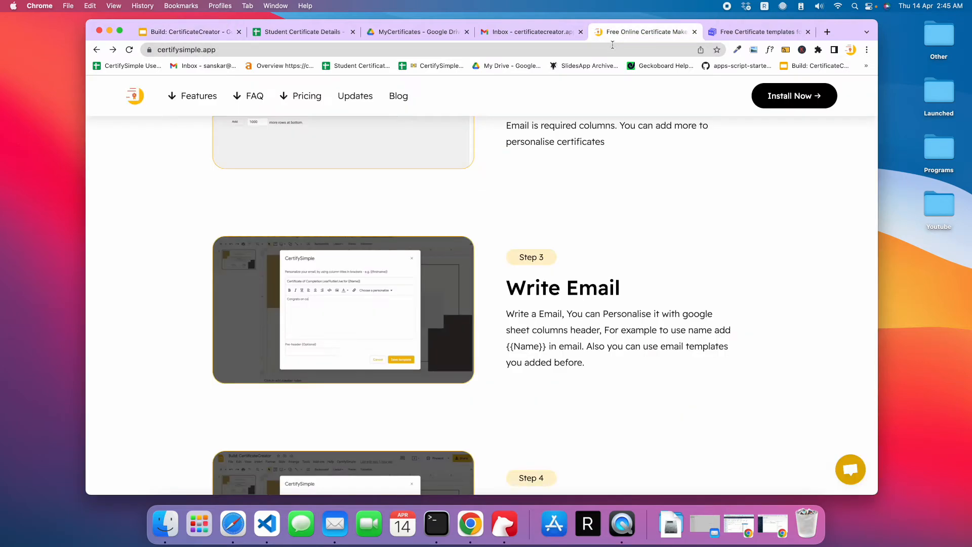
scroll(492, 329, down, 5)
scroll(492, 332, down, 3)
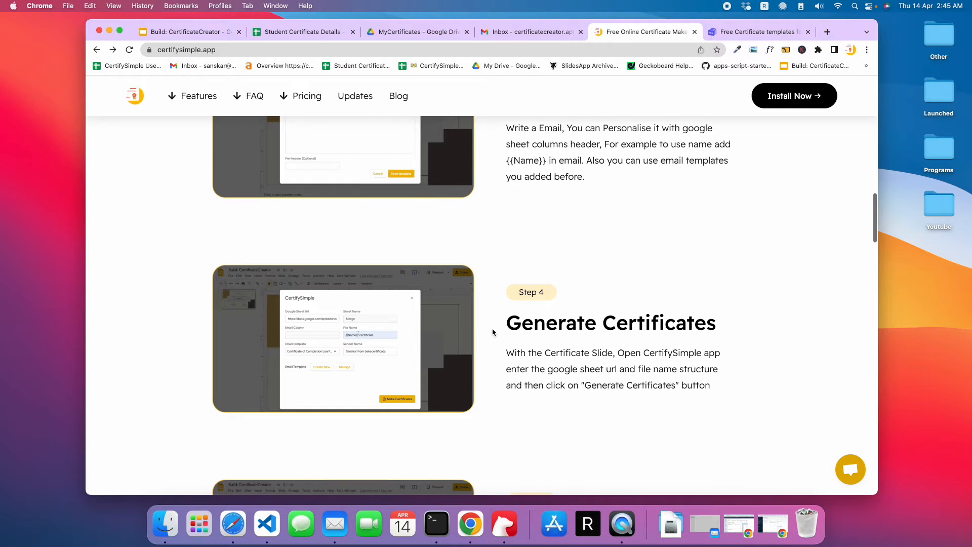
drag(507, 266, 759, 276)
click(735, 295)
- Link the Student Certificate Details sheet by entering its URL as the Student Info GSheet Url, and check the file name format
click(219, 30)
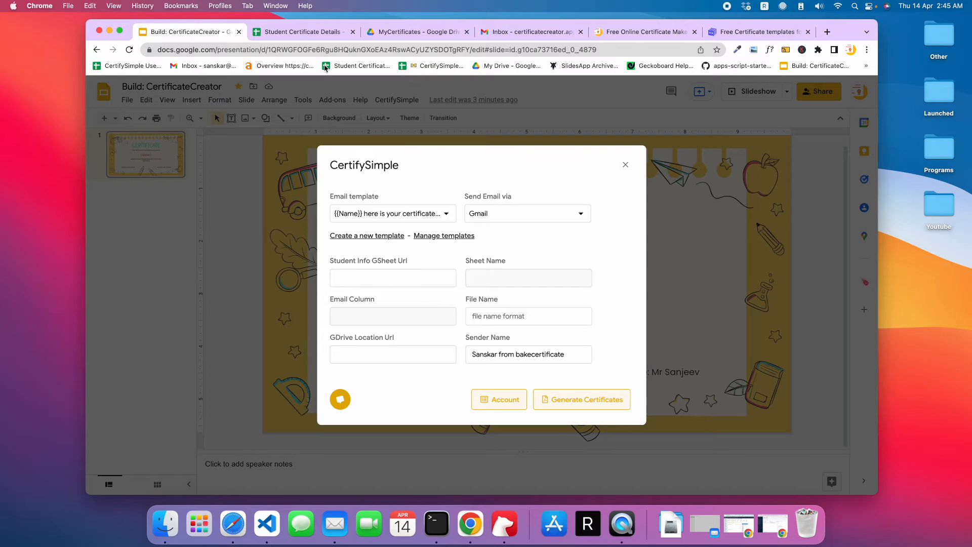
click(322, 33)
click(322, 49)
key(super+c)
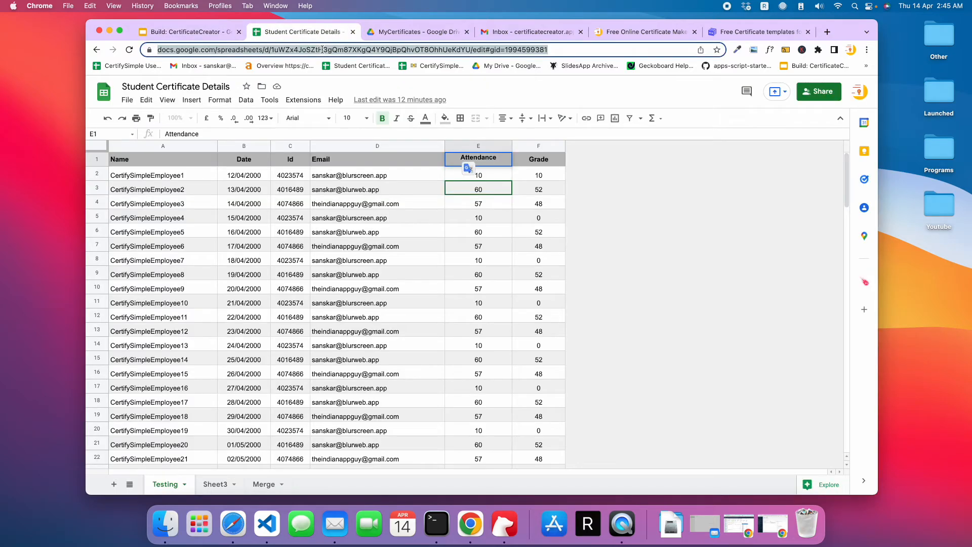
click(222, 33)
click(396, 283)
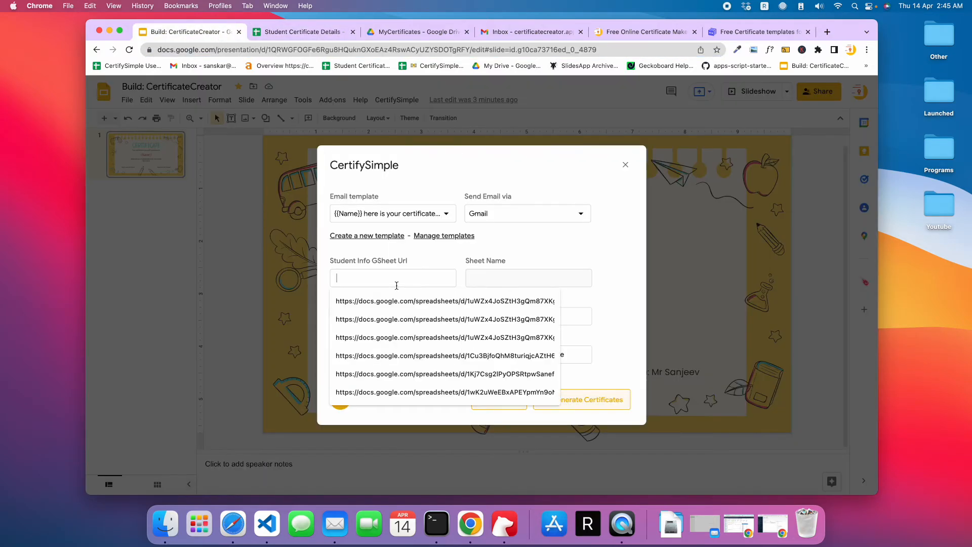
key(super+v)
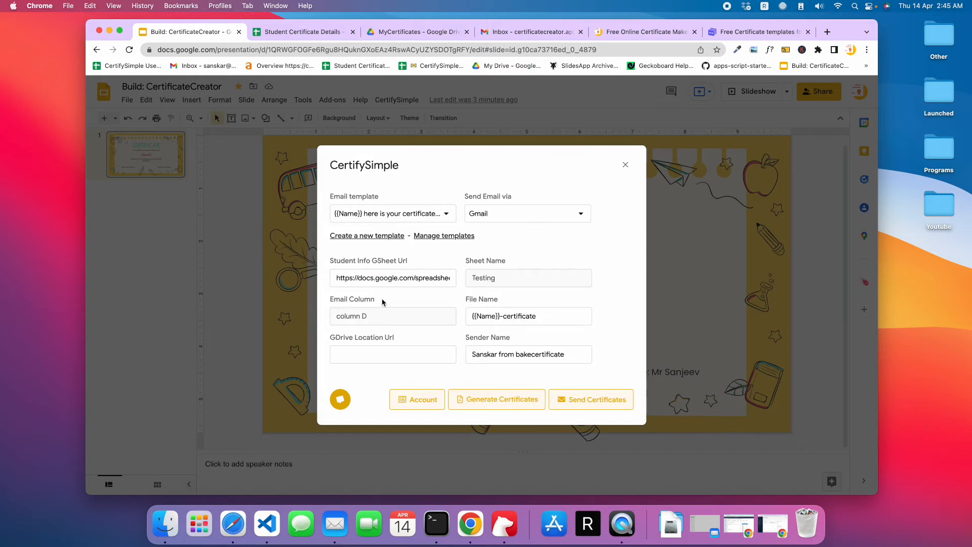
drag(467, 315, 543, 321)
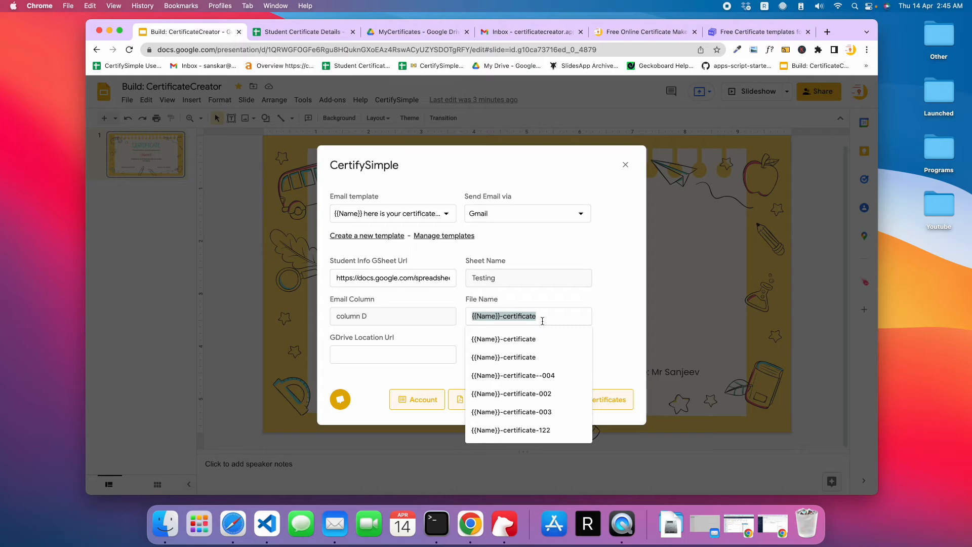
click(500, 298)
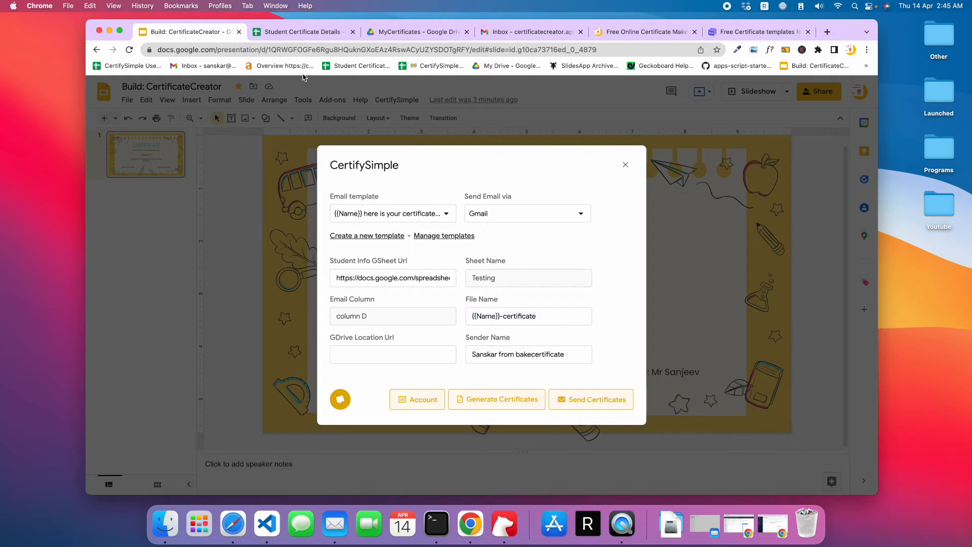
- Open the MyCertificates folder from My Drive in Google Drive
click(322, 33)
click(416, 32)
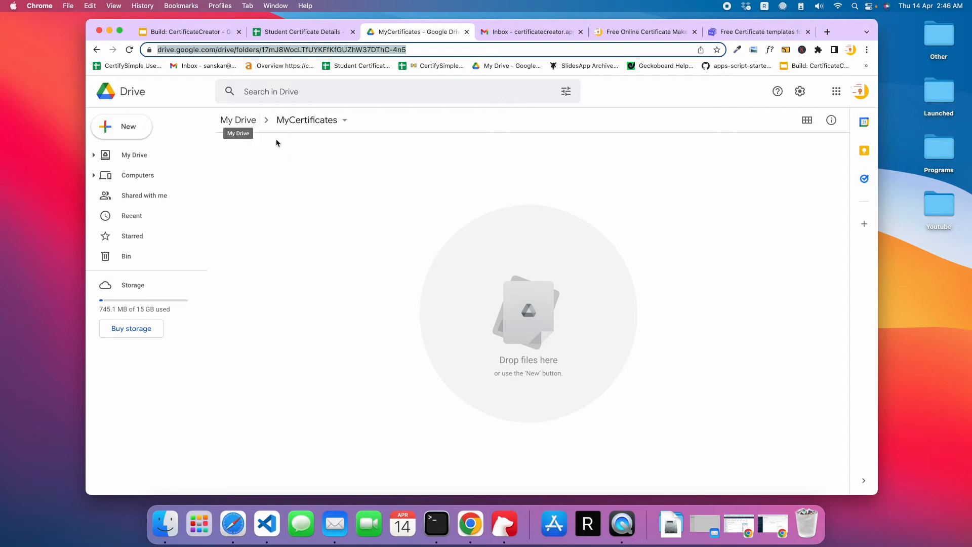
click(228, 120)
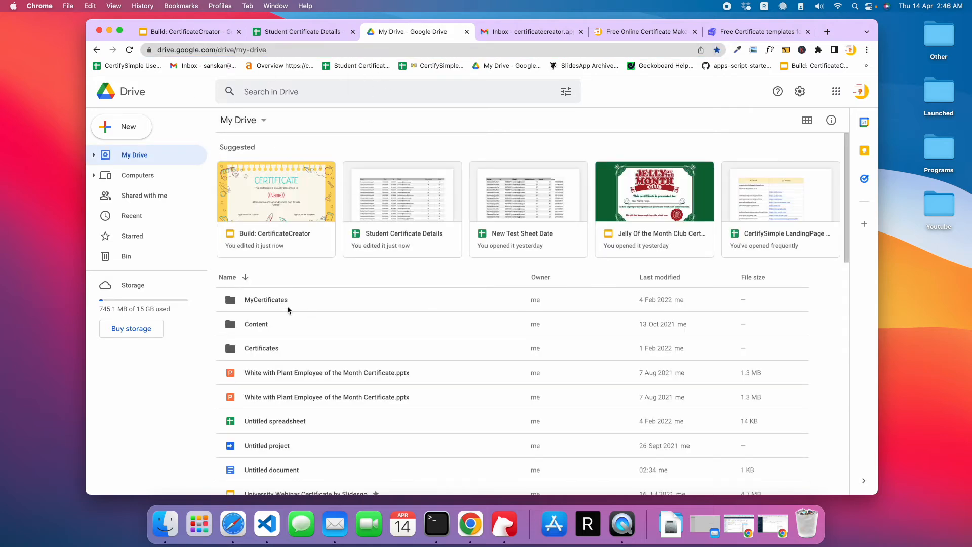
click(254, 302)
double_click(254, 303)
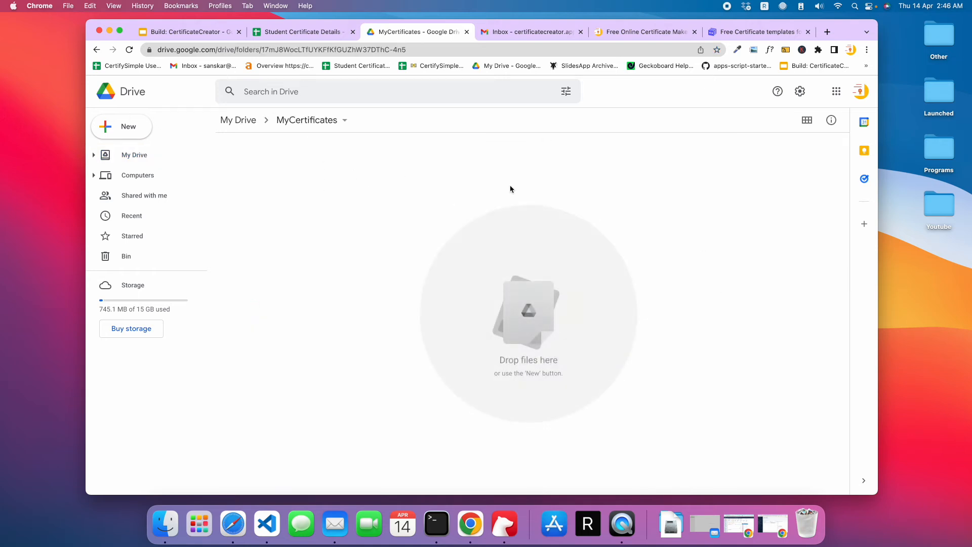
- Copy the MyCertificates folder's URL and enter it as the GDrive Location Url in CertifySimple
click(298, 47)
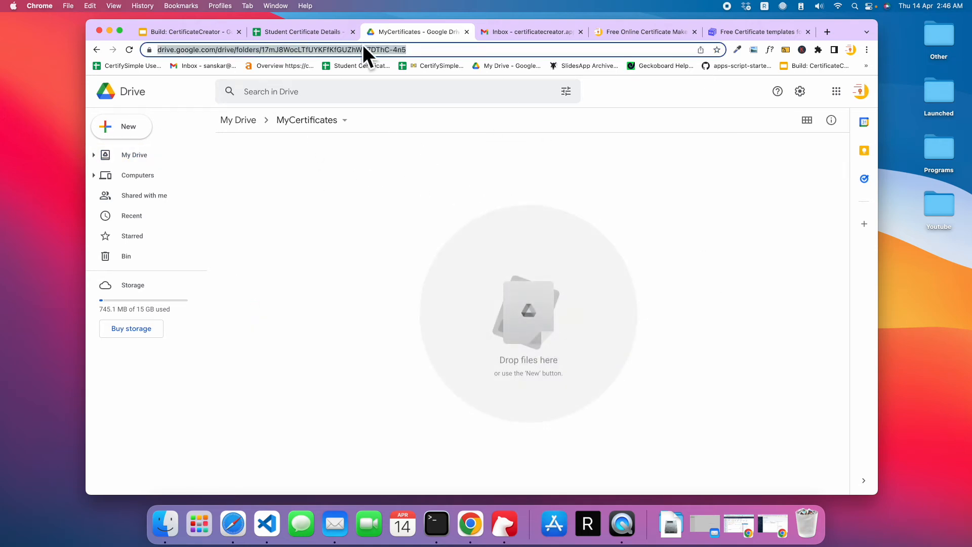
click(341, 120)
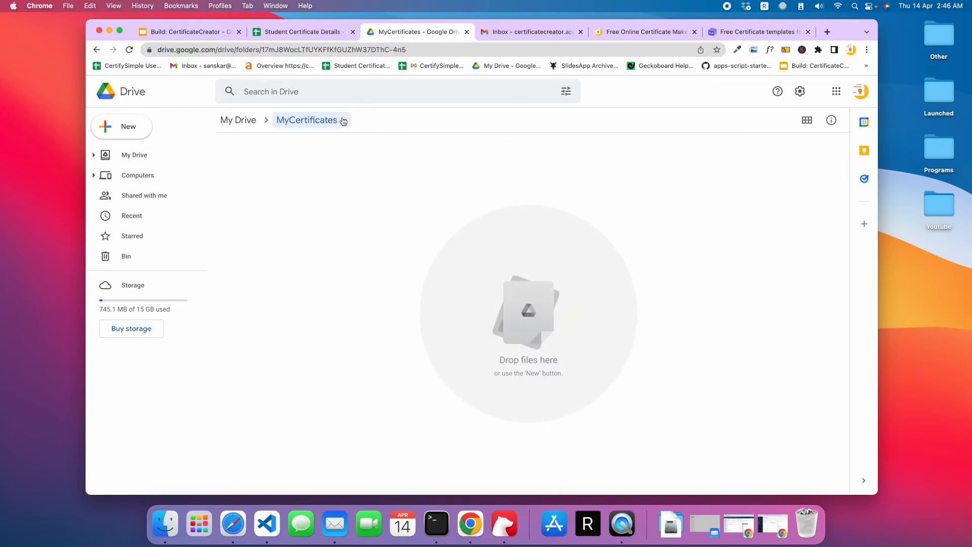
click(584, 161)
click(358, 50)
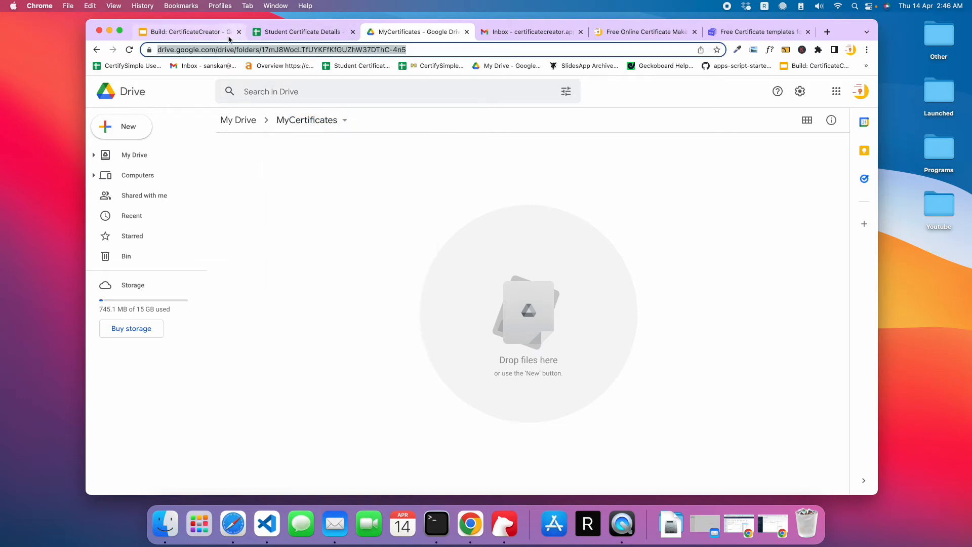
click(212, 33)
click(407, 351)
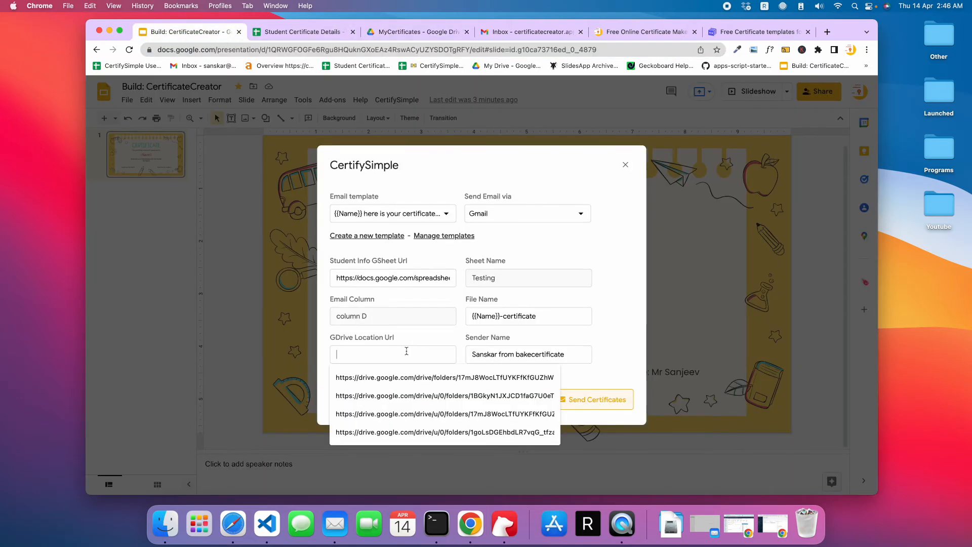
key(super+v)
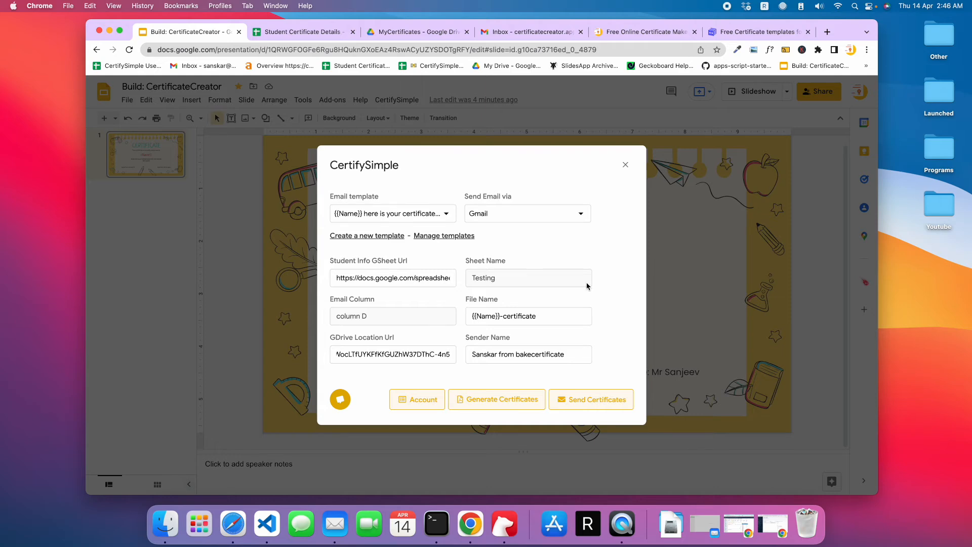
click(408, 339)
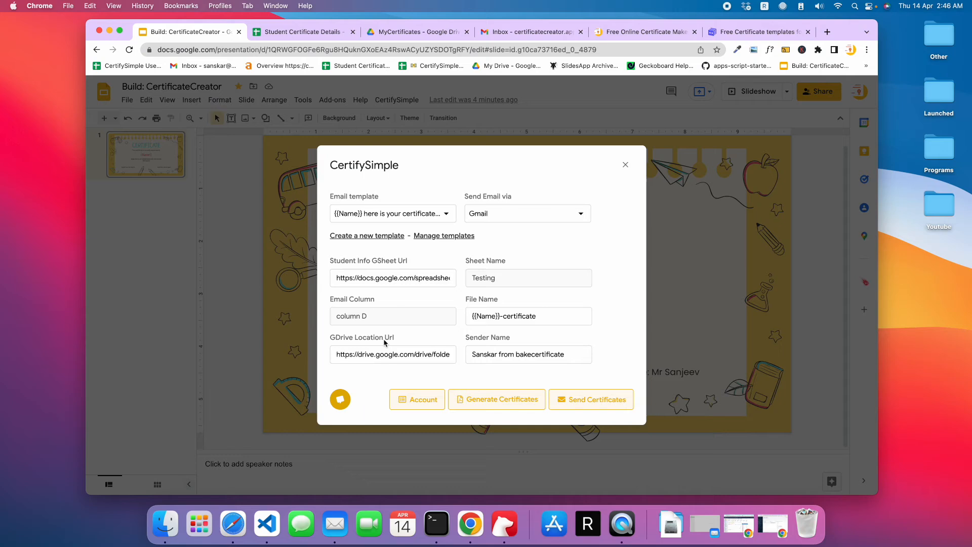
- Generate the certificates and examine the certificate link columns added to the student sheet
click(500, 408)
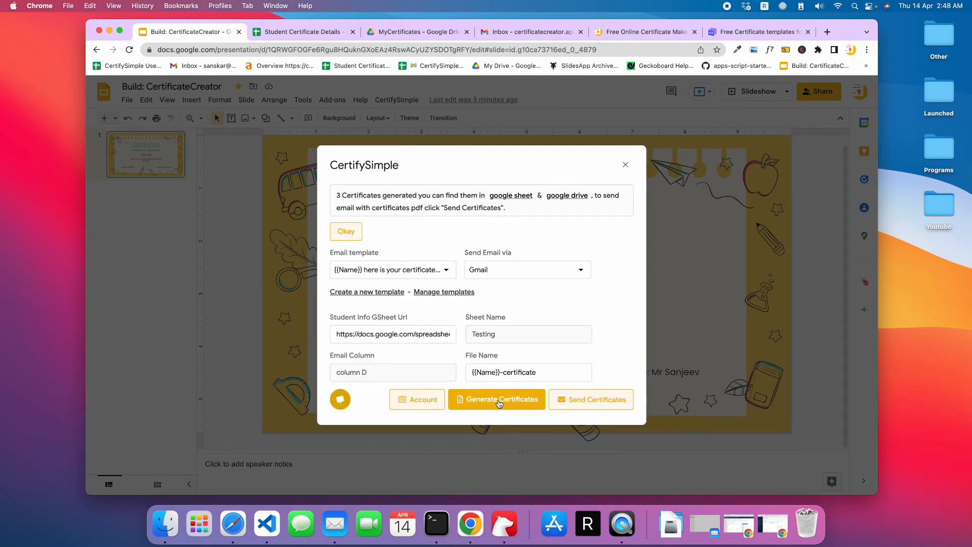
click(508, 197)
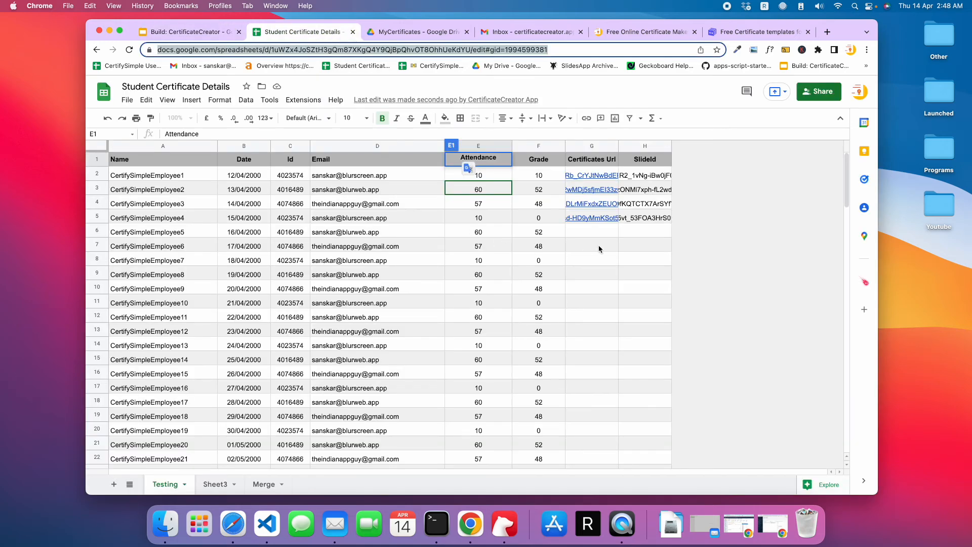
click(600, 258)
drag(553, 176, 655, 234)
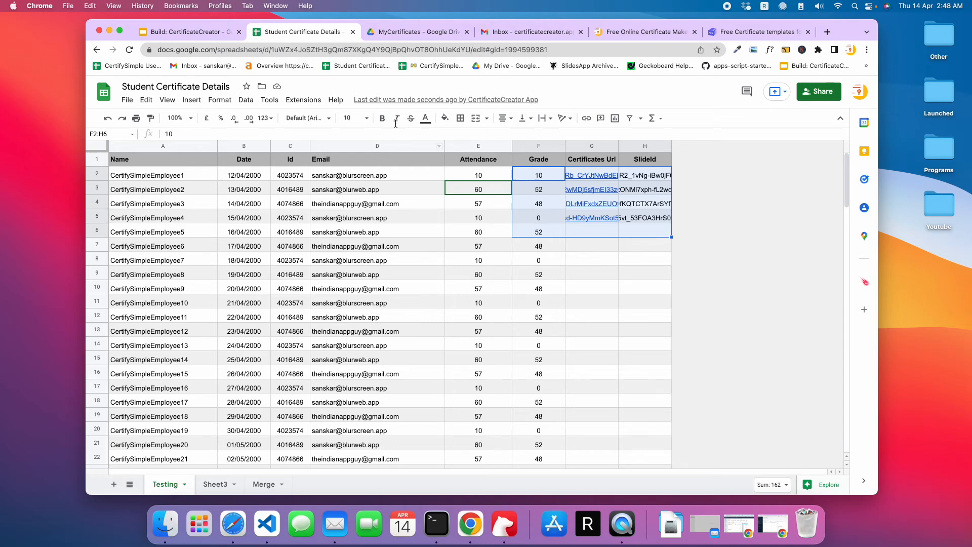
- Check the generated certificate files in the MyCertificates folder in Google Drive, and return to the Student Certificate Details sheet
click(431, 35)
click(619, 34)
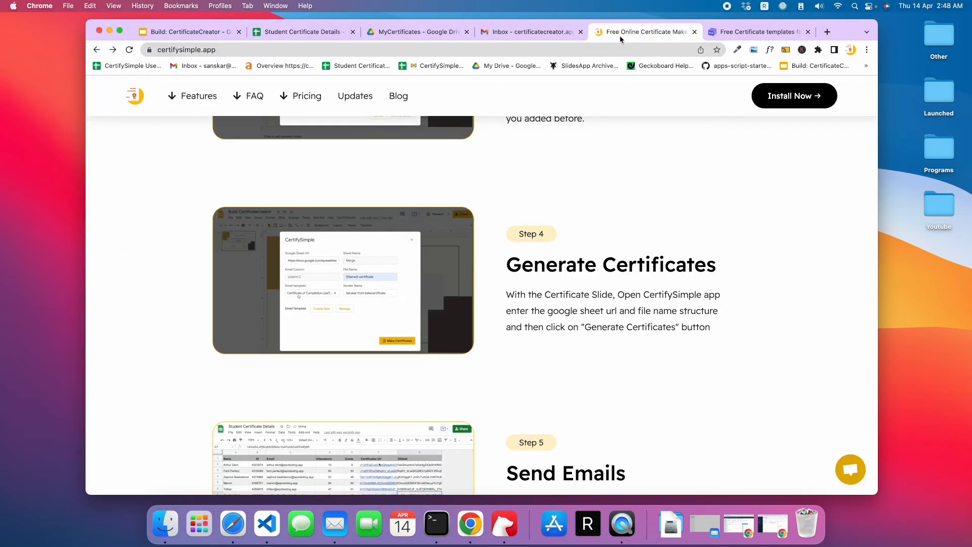
click(420, 32)
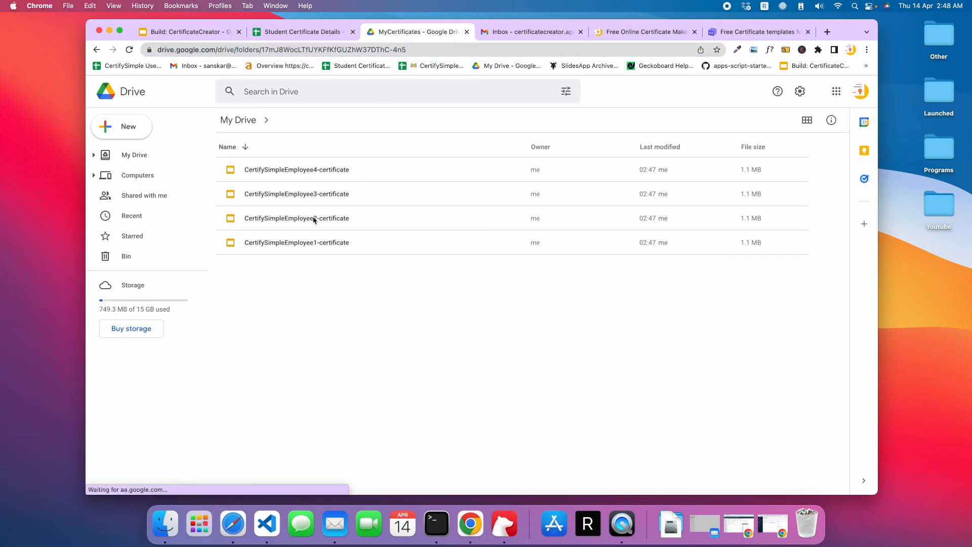
click(293, 32)
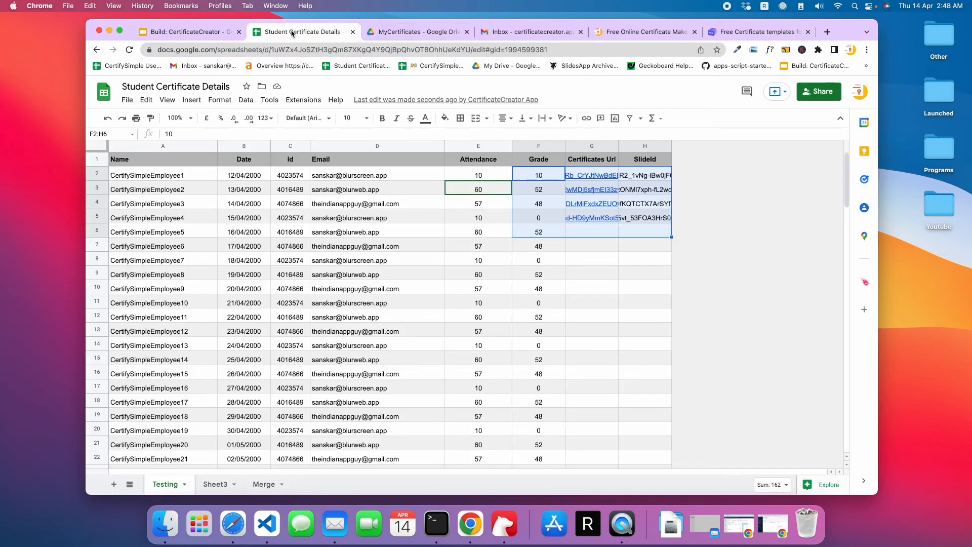
click(471, 261)
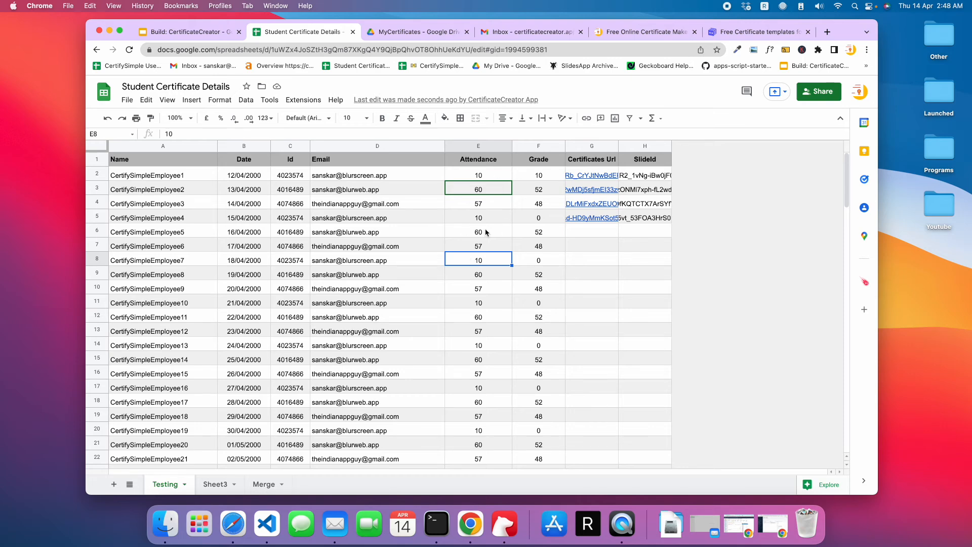
- Dismiss the generation notice in CertifySimple, and review the Step 5 Send Emails instructions on the CertifySimple website
click(213, 36)
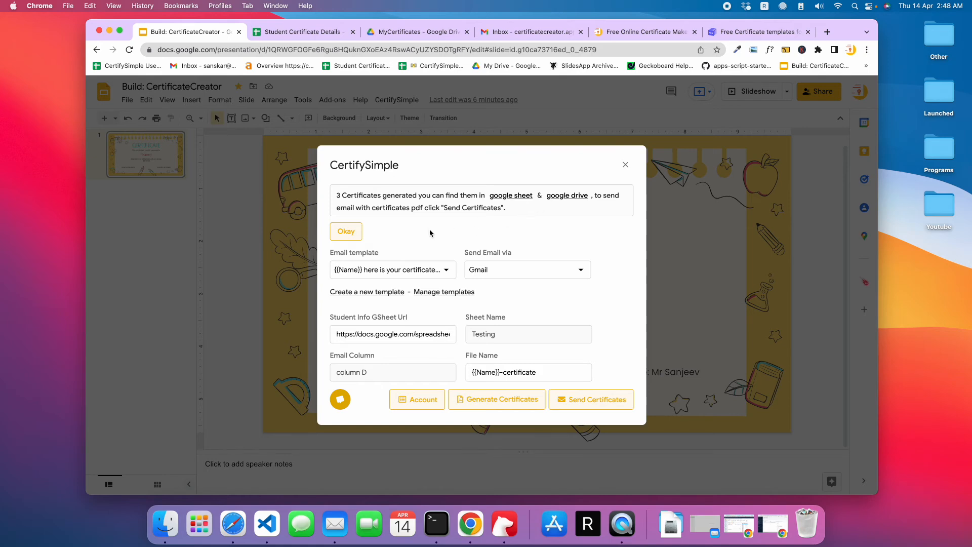
click(346, 236)
click(299, 32)
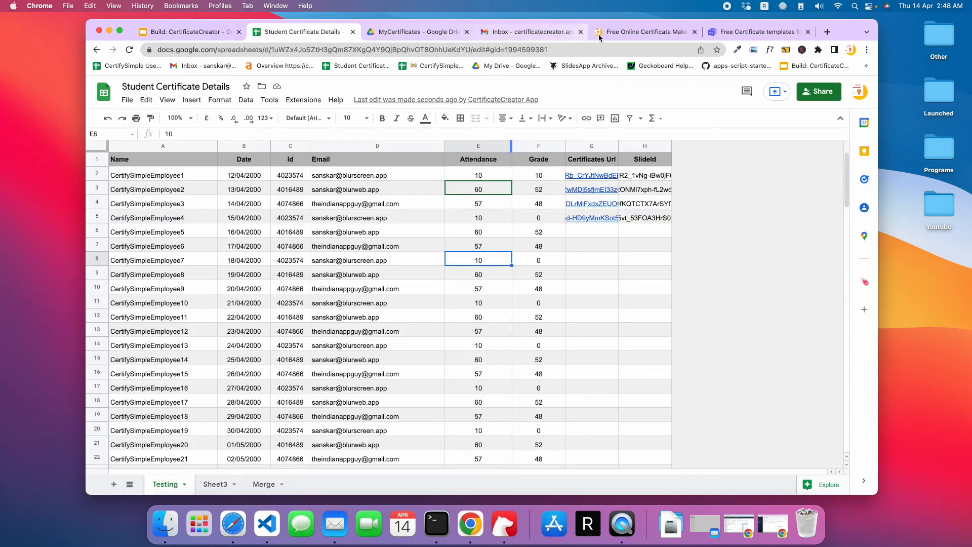
click(643, 32)
scroll(525, 326, down, 5)
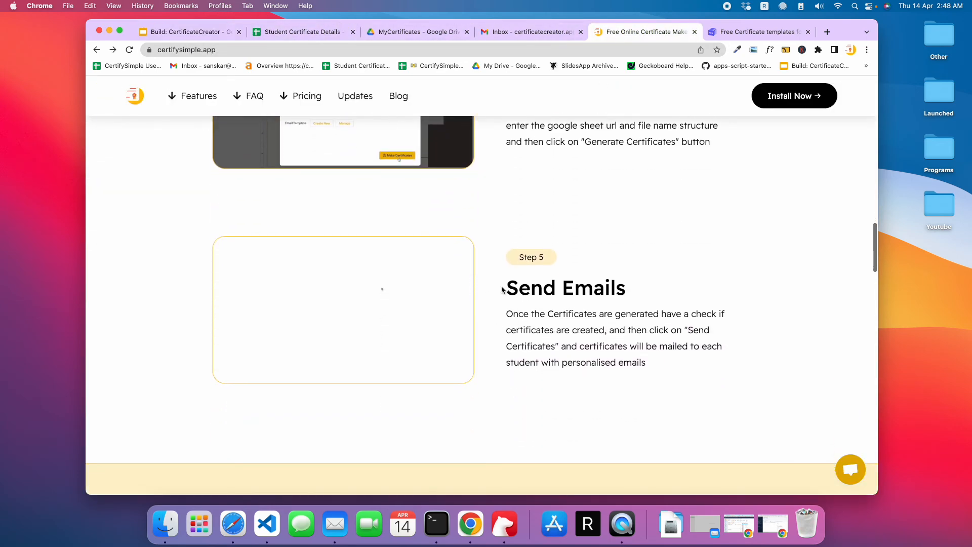
drag(506, 287, 626, 287)
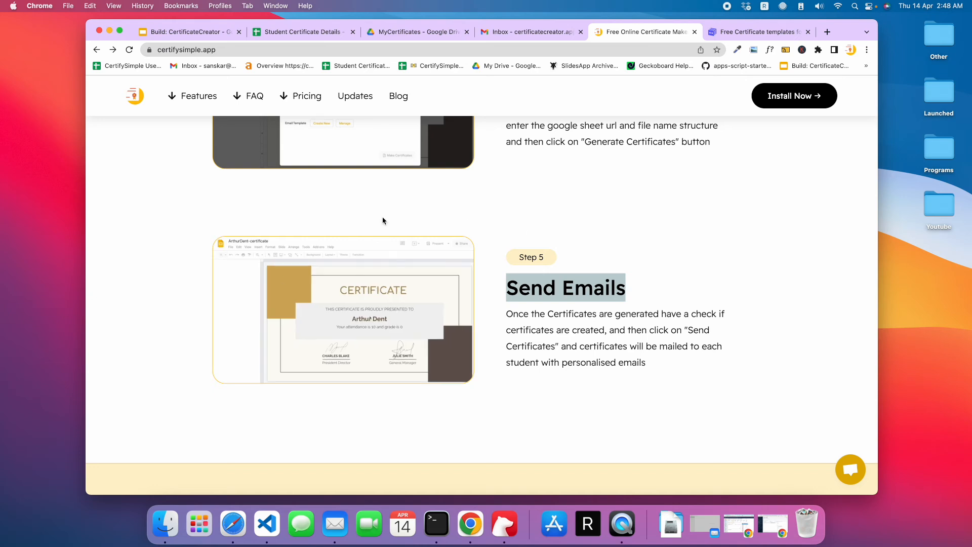
- Send the certificates via Gmail from CertifySimple in the slide deck, and check Gmail's Sent folder for the outgoing emails
click(178, 32)
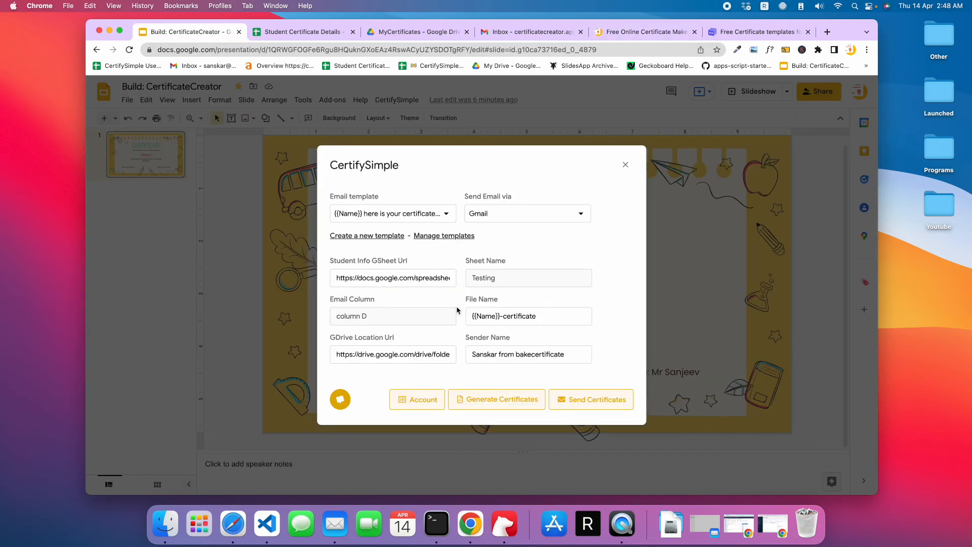
click(583, 408)
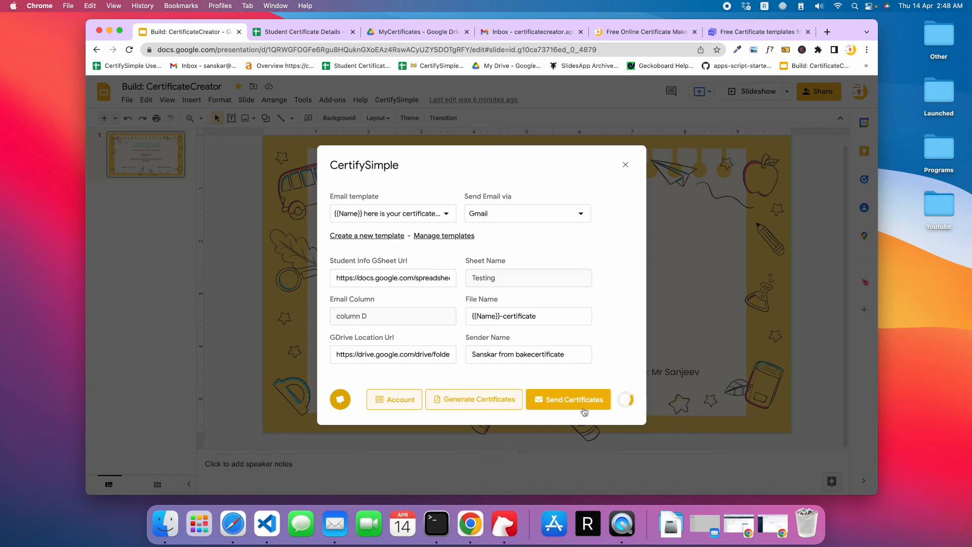
click(516, 30)
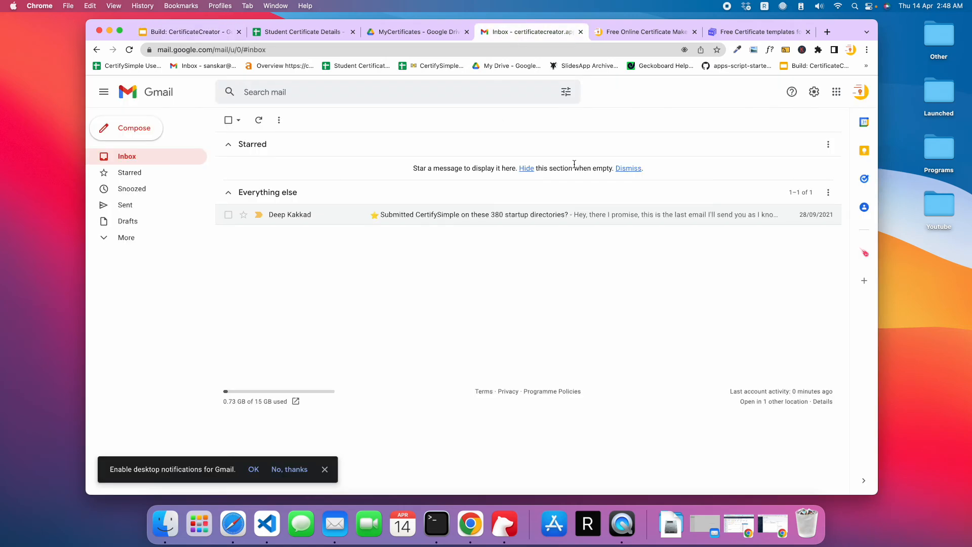
click(126, 204)
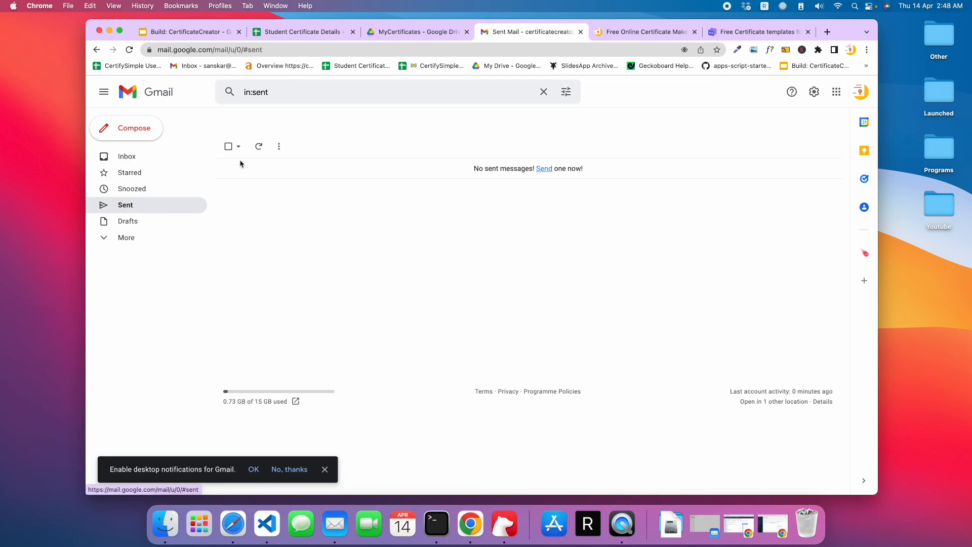
click(258, 147)
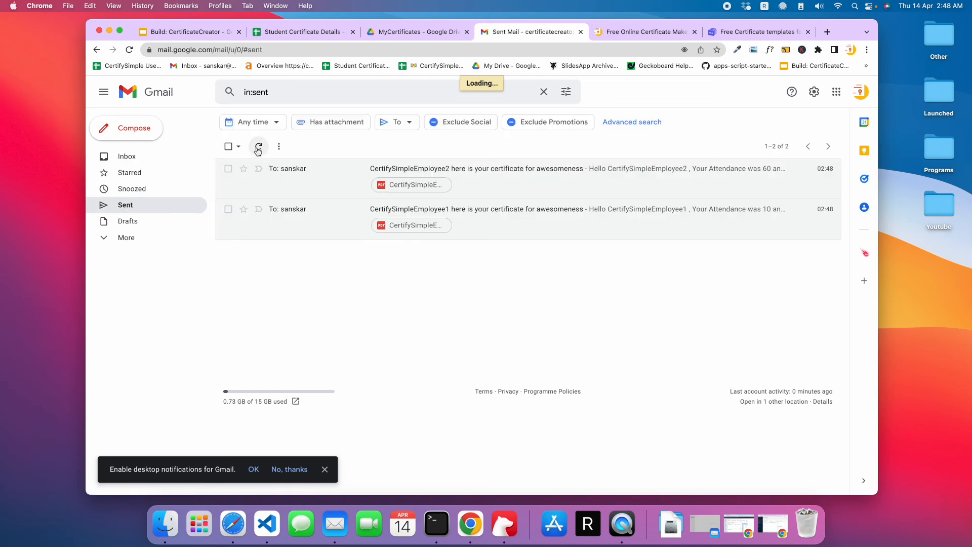
click(258, 147)
click(258, 146)
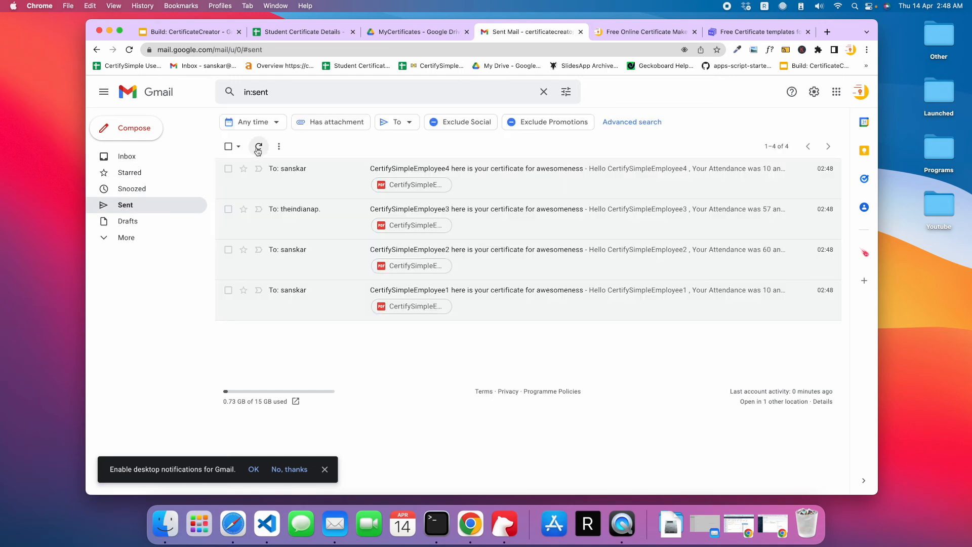
- Examine the Email Status column for the first four students in the Student Certificate Details sheet
click(633, 32)
click(410, 31)
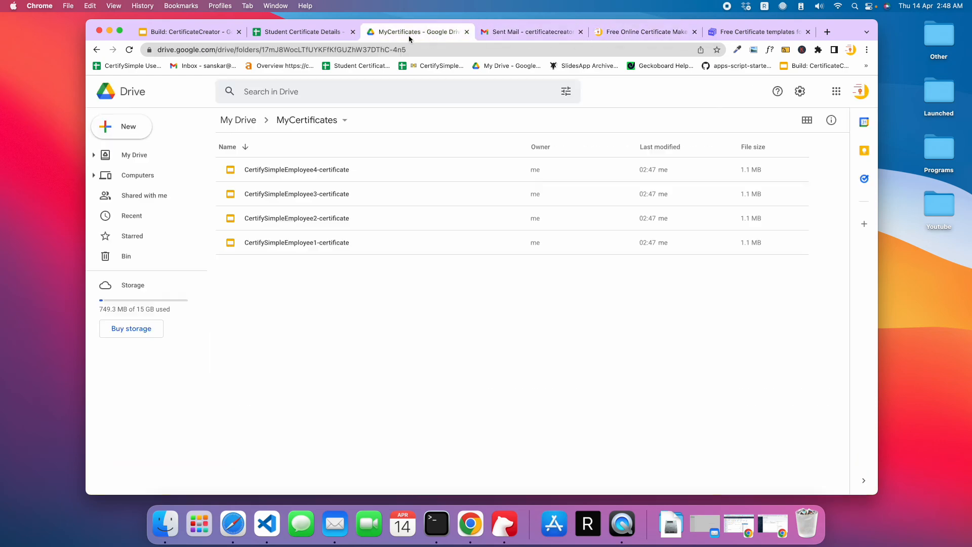
click(303, 32)
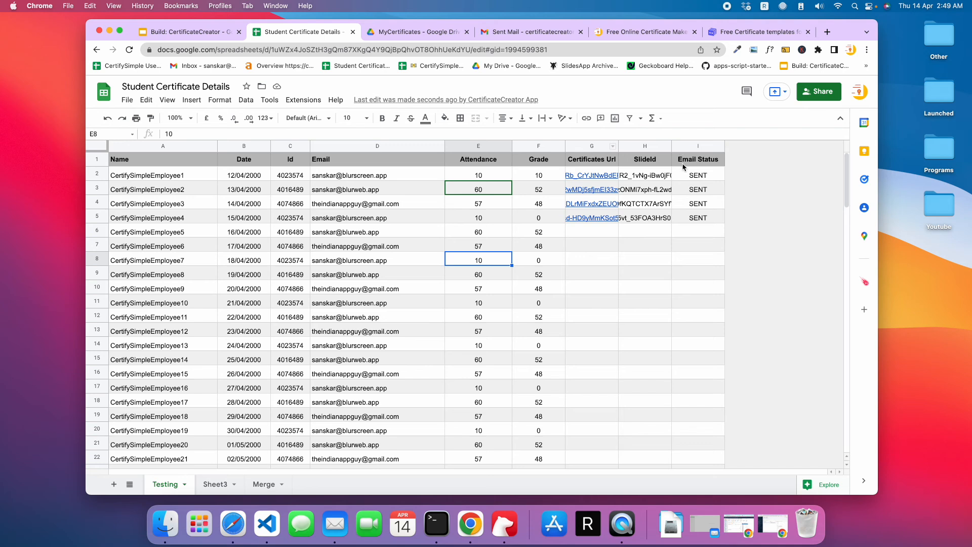
click(687, 175)
drag(688, 186, 695, 229)
click(688, 261)
drag(695, 176, 695, 220)
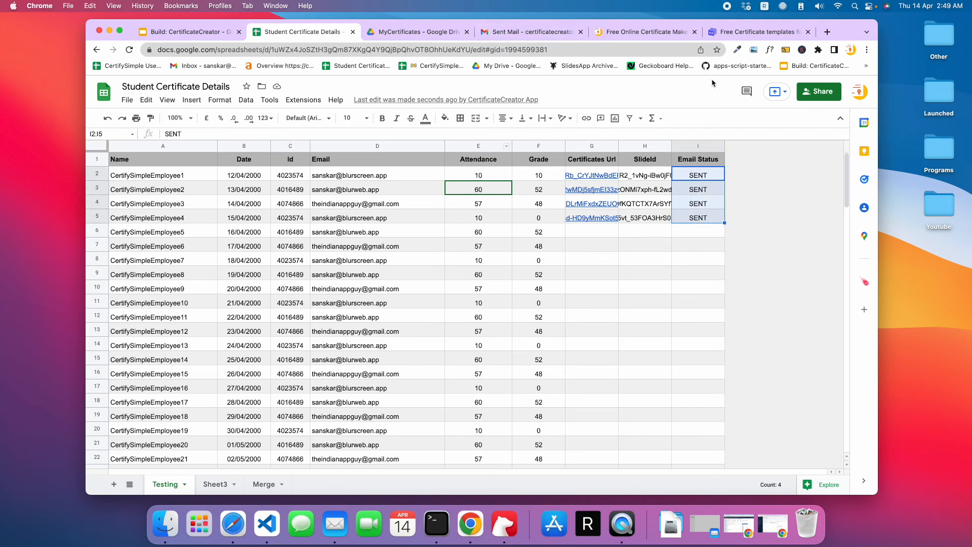
click(631, 248)
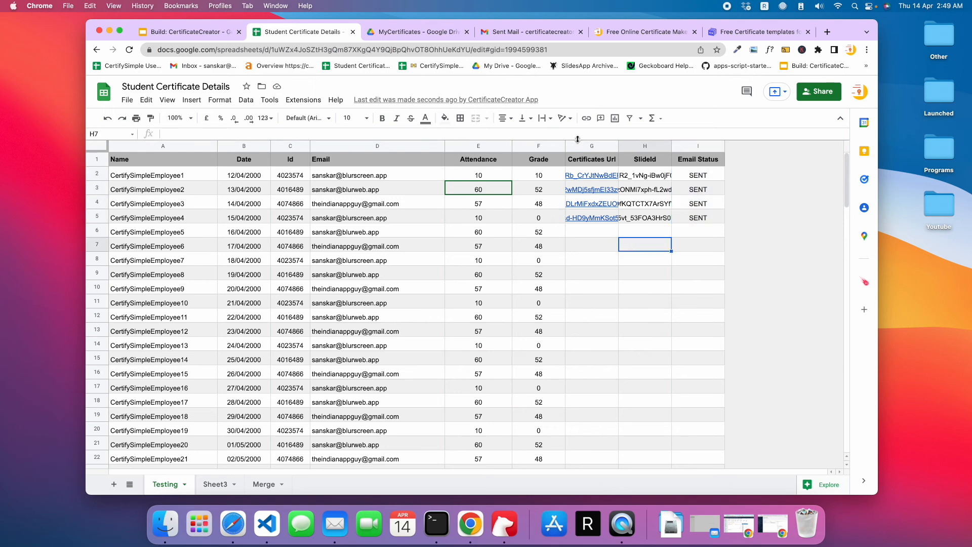
- Open the sent email for CertifySimpleEmployee1 in Gmail, check its personalised subject and preview the attached certificate PDF
click(529, 32)
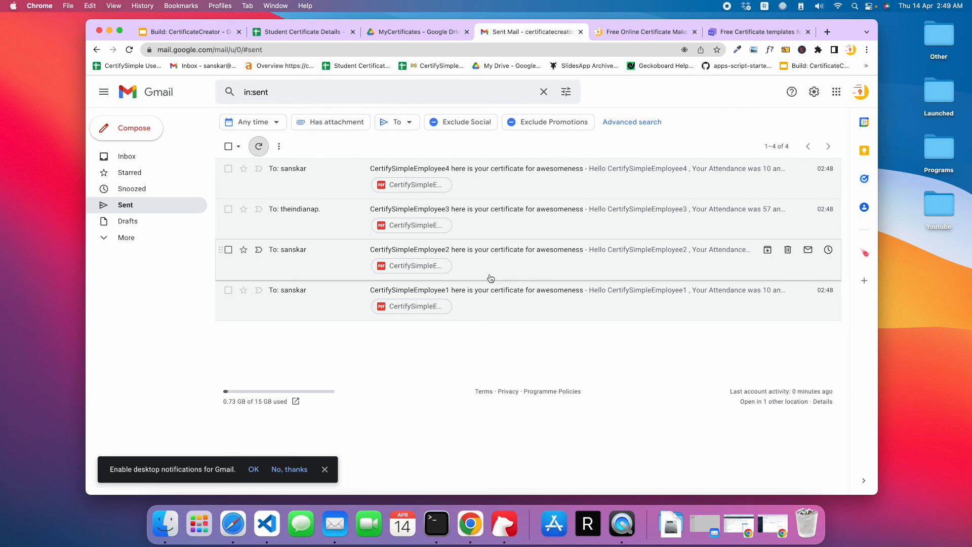
click(517, 299)
drag(252, 149, 372, 151)
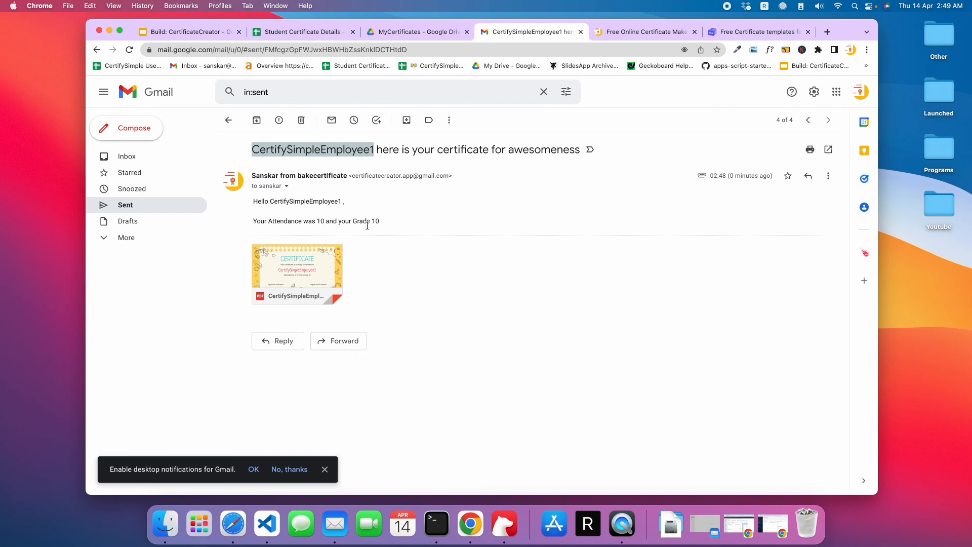
click(329, 270)
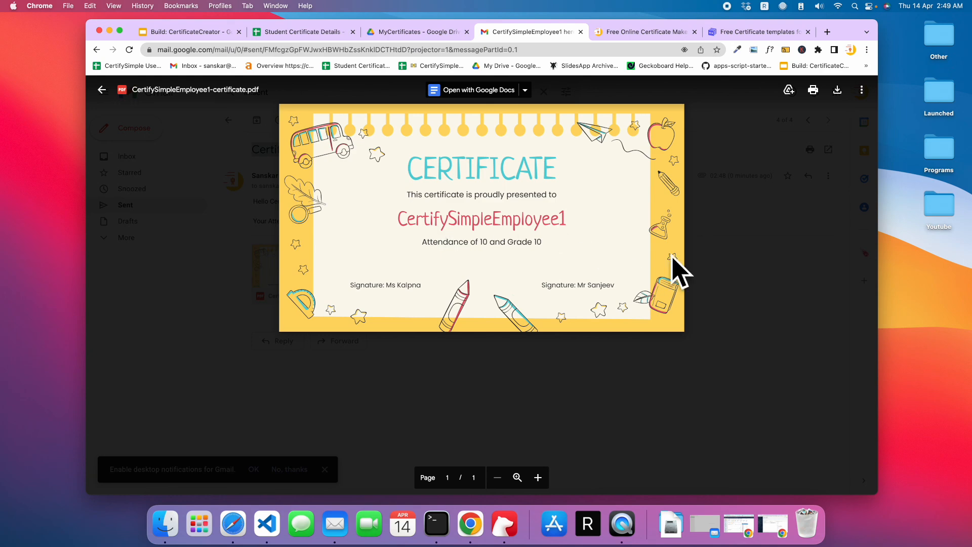
click(790, 238)
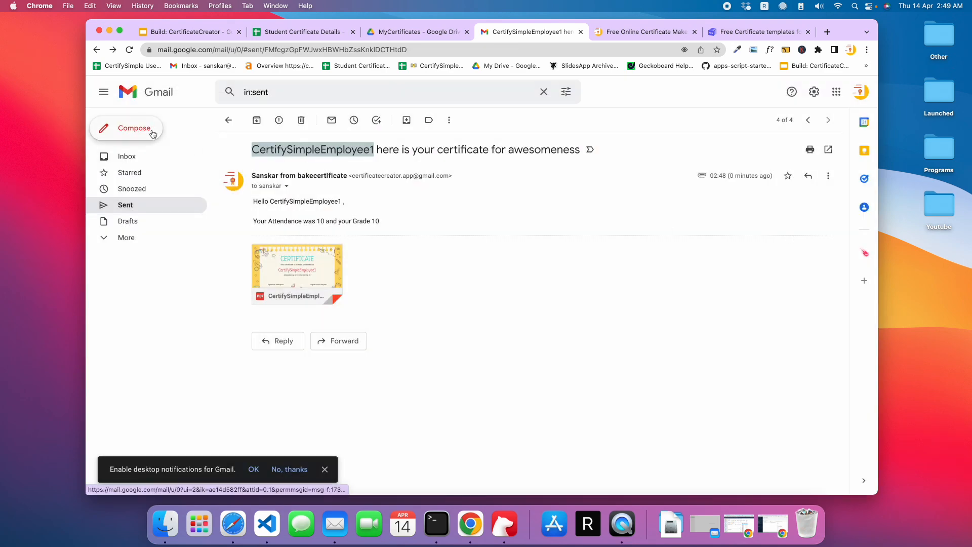
click(228, 120)
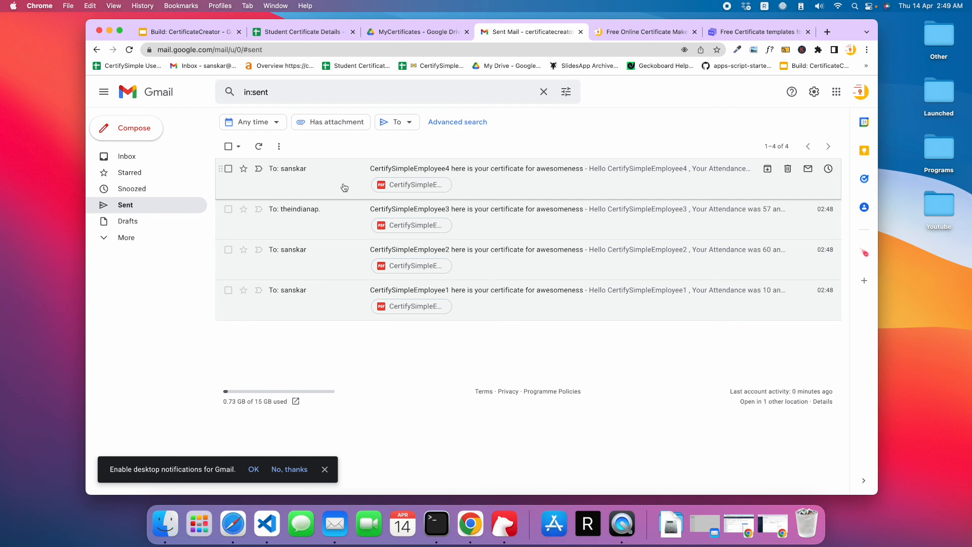
- Try out the support chat on the CertifySimple website, close it, and go back to the beginning of the homepage
click(187, 31)
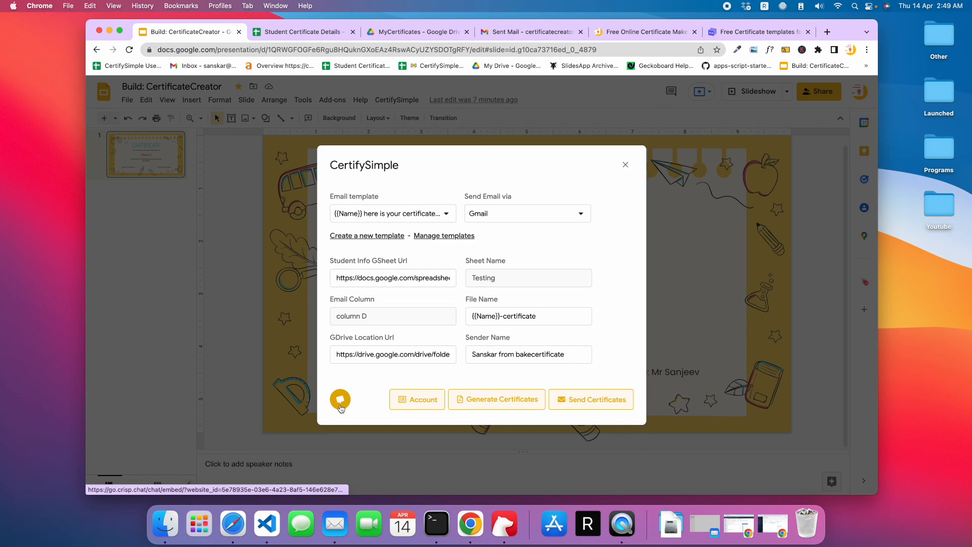
click(831, 35)
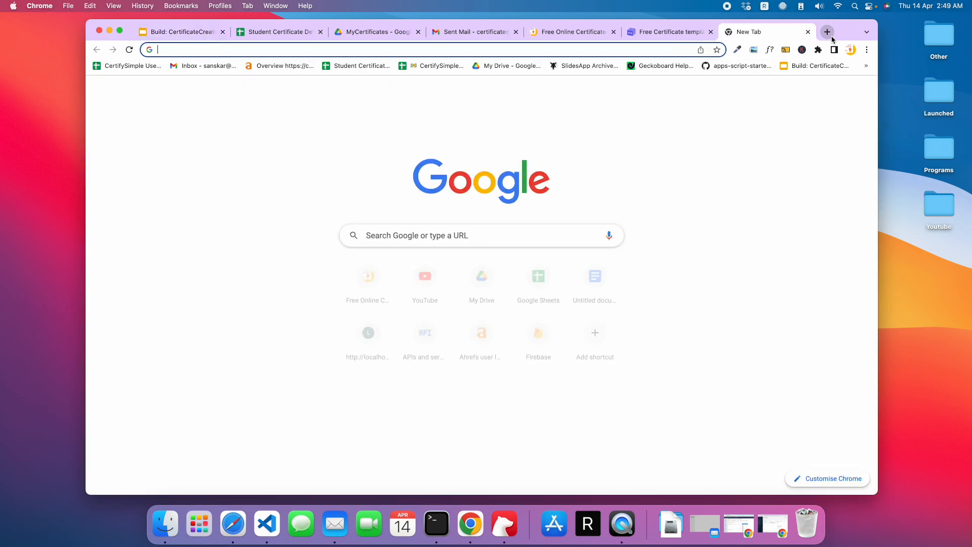
text(cer)
click(574, 32)
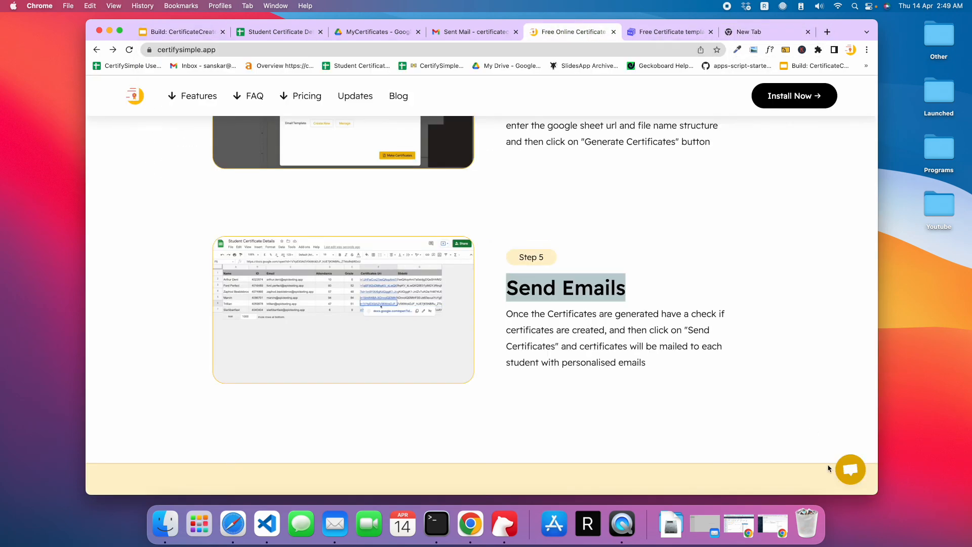
click(841, 472)
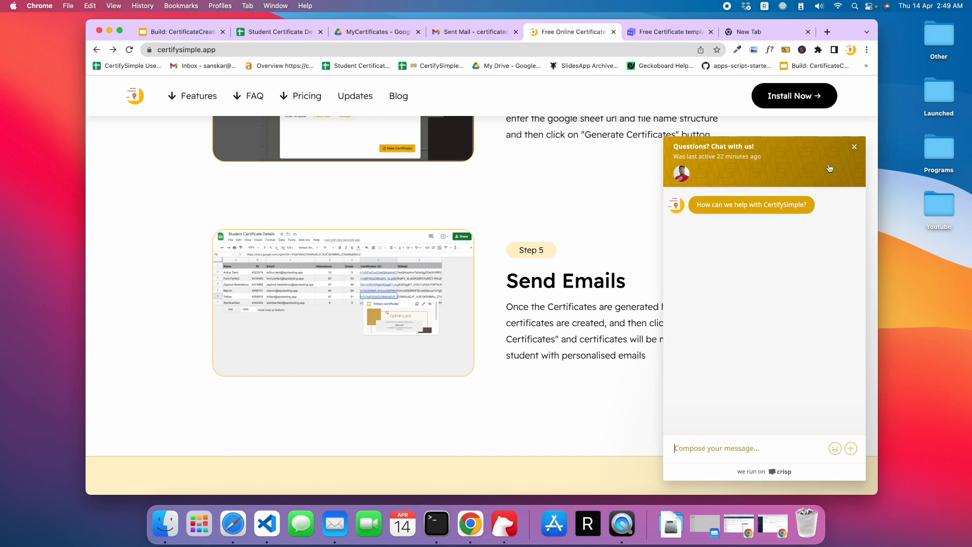
click(857, 147)
scroll(664, 205, up, 15)
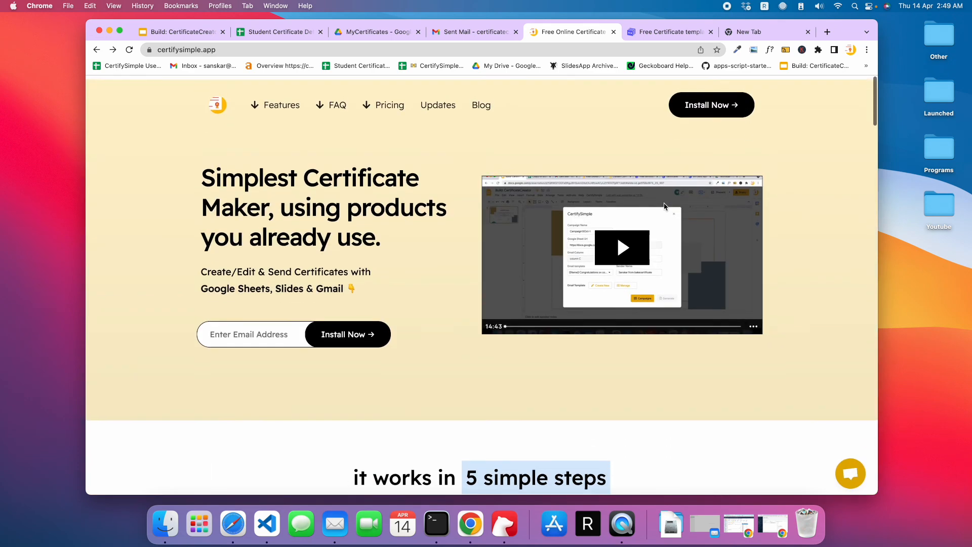